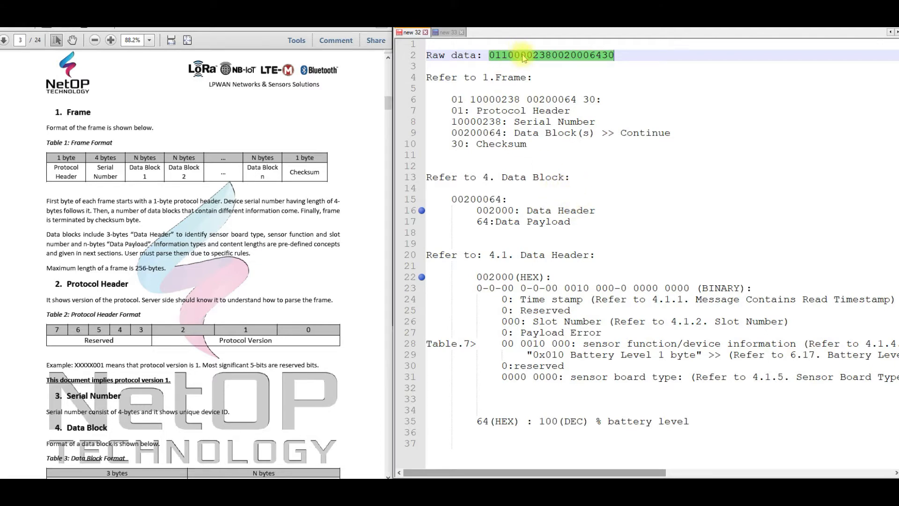
Step: Examine section 1 Frame in the PDF and match Table 1's Protocol Header to byte 01 in the notes
left_click(72, 113)
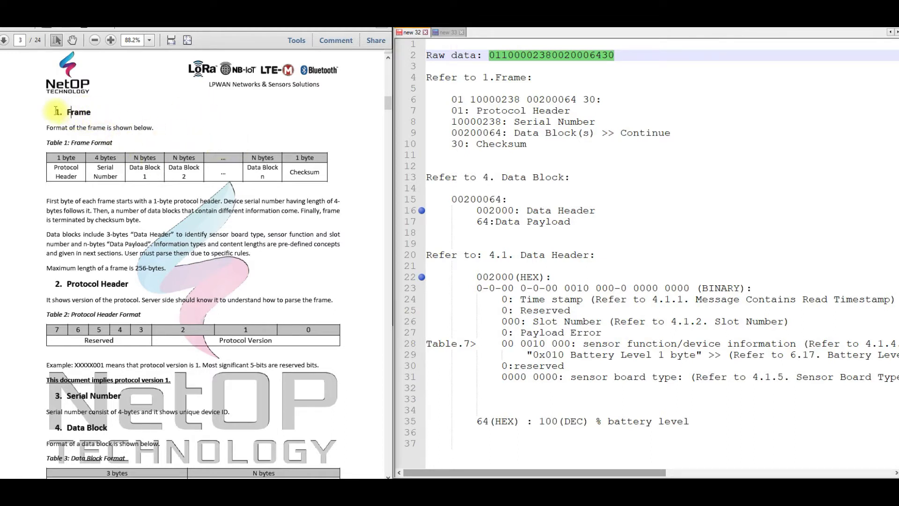
left_click_drag(55, 113, 93, 112)
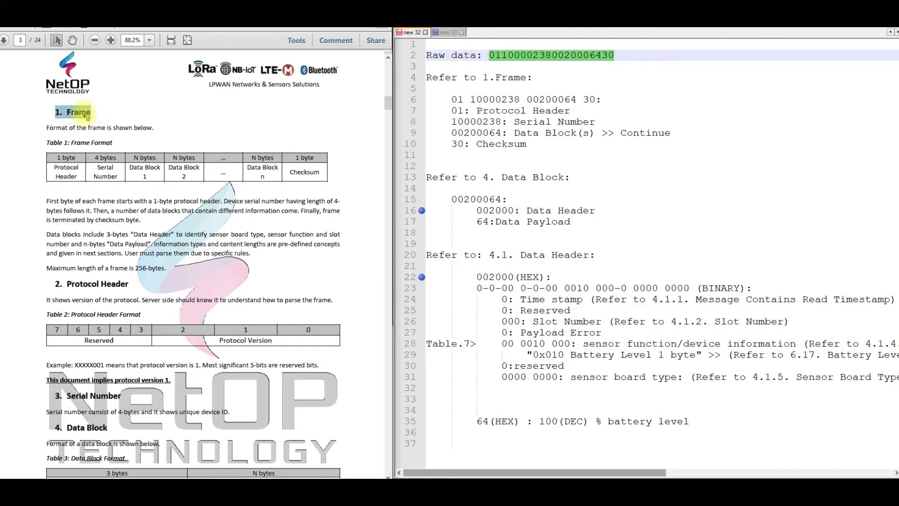
double_click(543, 55)
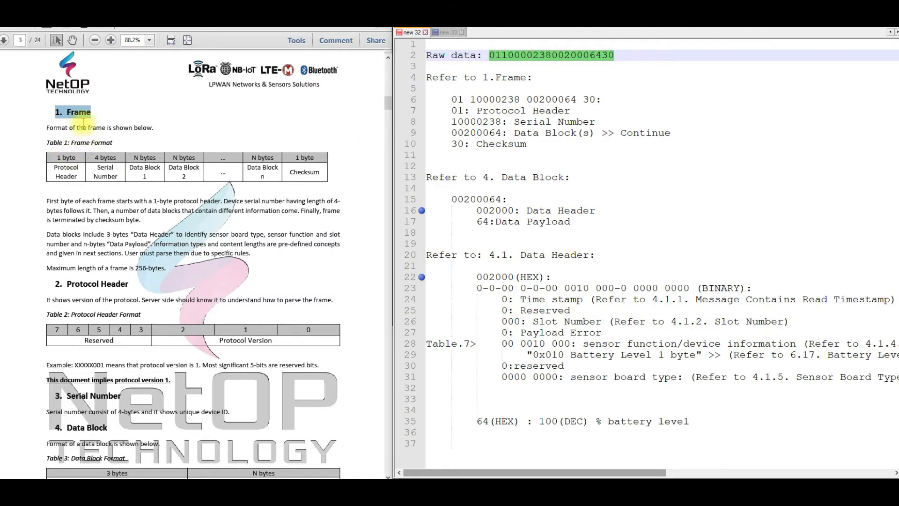
left_click_drag(53, 163, 77, 179)
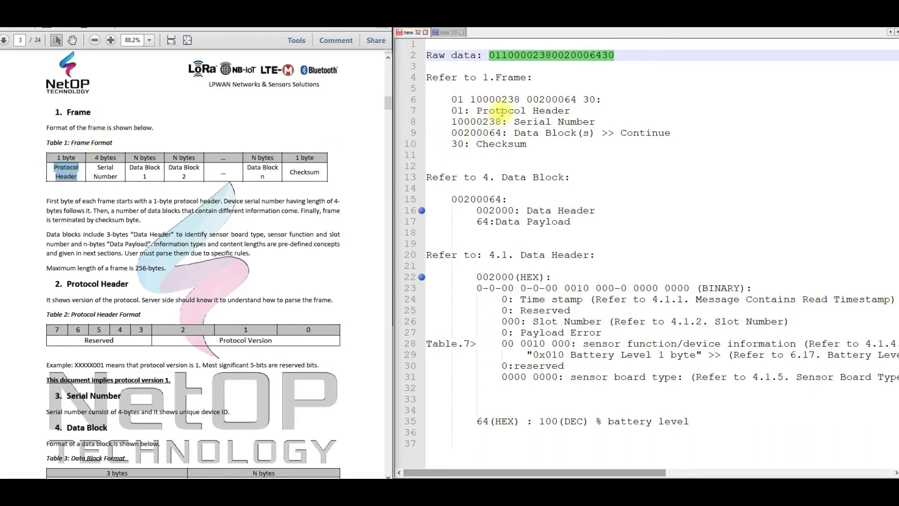
double_click(458, 111)
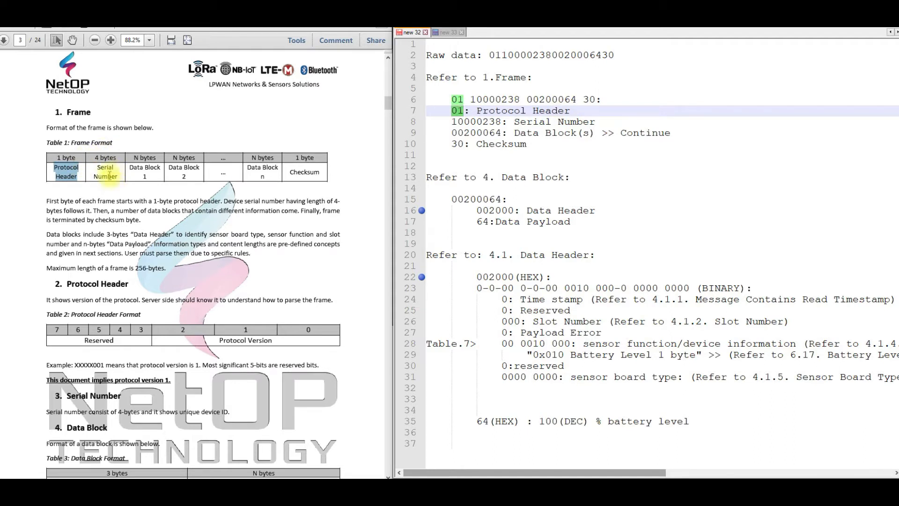
Step: Examine the Serial Number, Checksum and Data Block(s) lines in the notes' frame breakdown
double_click(492, 122)
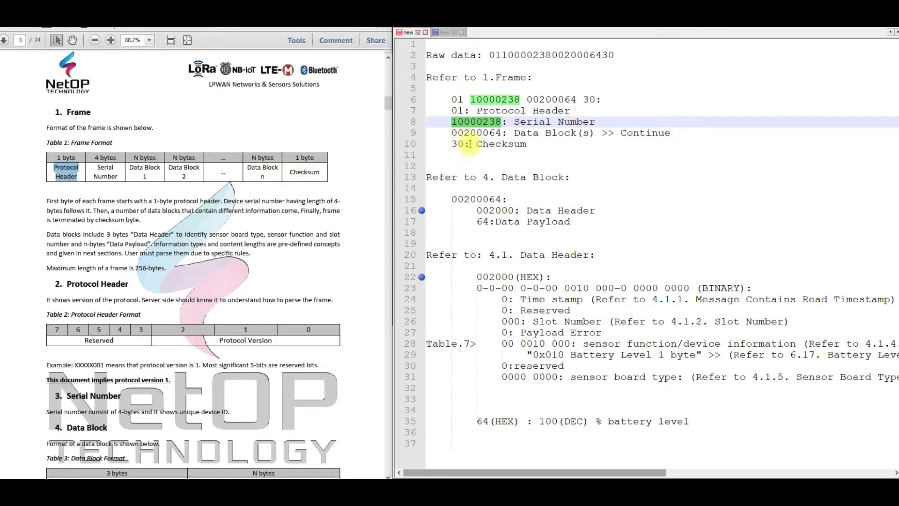
left_click_drag(451, 144, 525, 145)
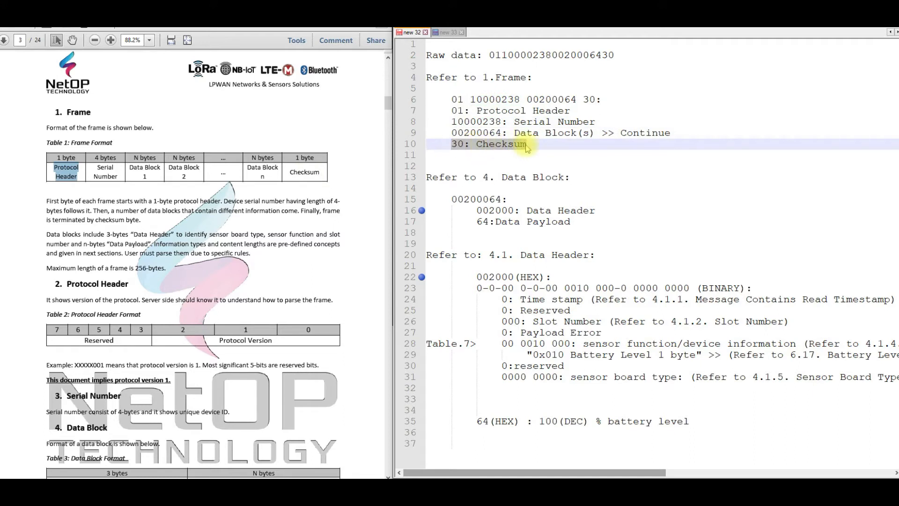
left_click(463, 133)
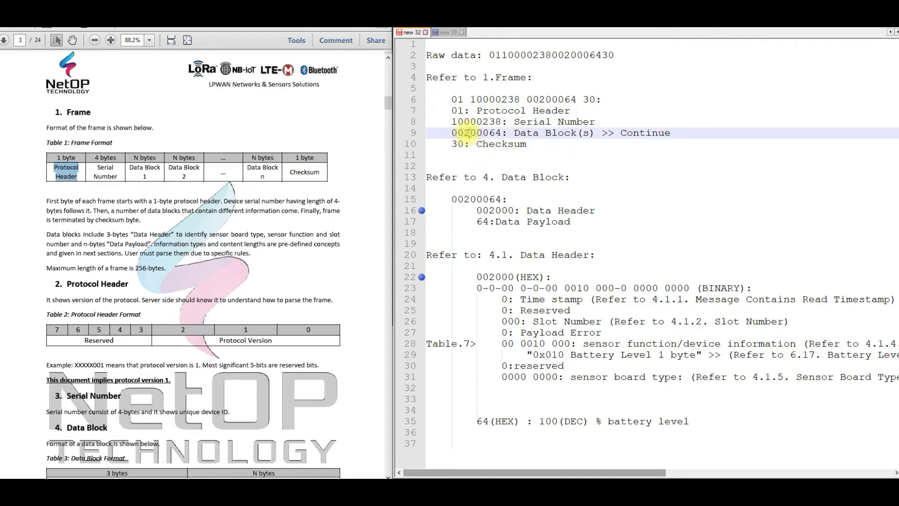
triple_click(519, 133)
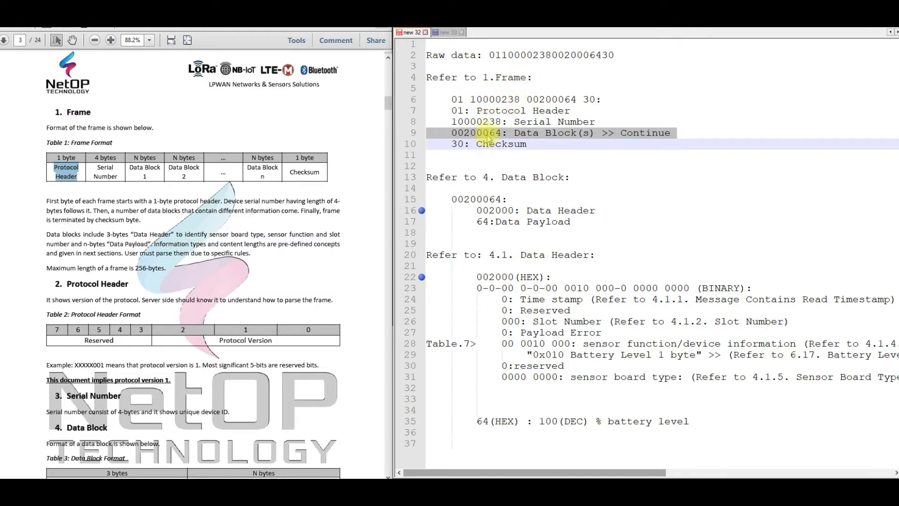
triple_click(540, 134)
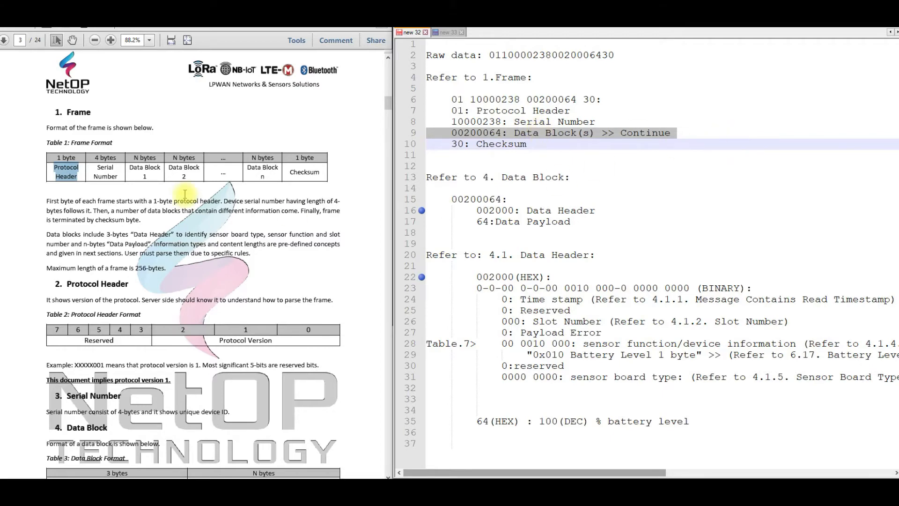
Step: Compare section 4 Data Block and its Table 3 format with the Data Header line 002000 in the notes
scroll(184, 193, "down", 1)
scroll(185, 193, "down", 9)
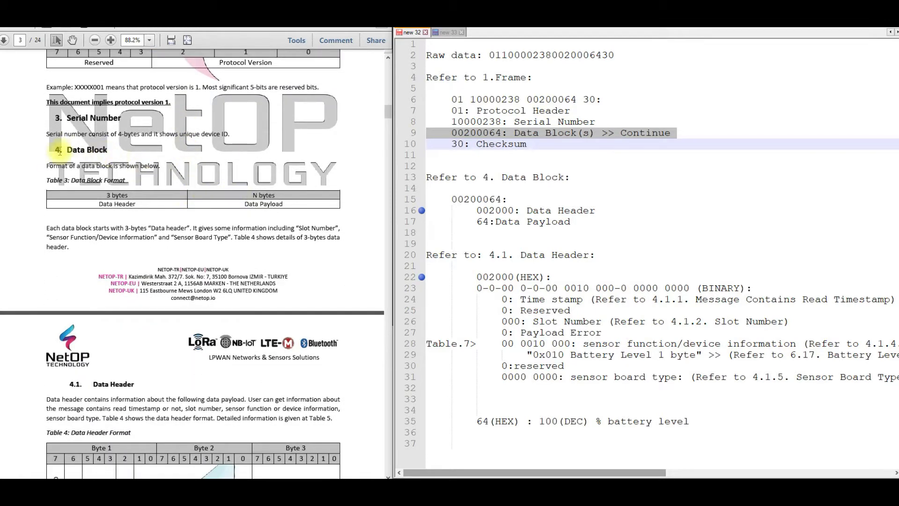
left_click_drag(56, 152, 110, 148)
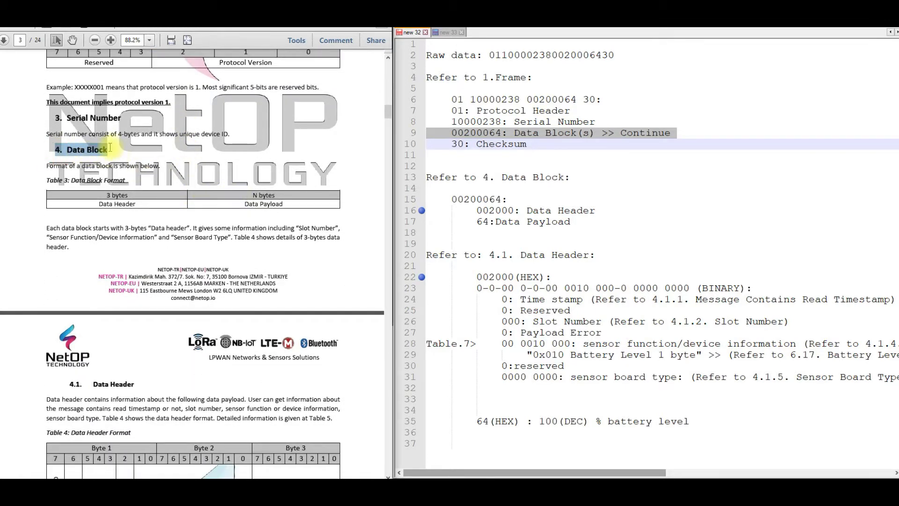
left_click_drag(97, 204, 262, 208)
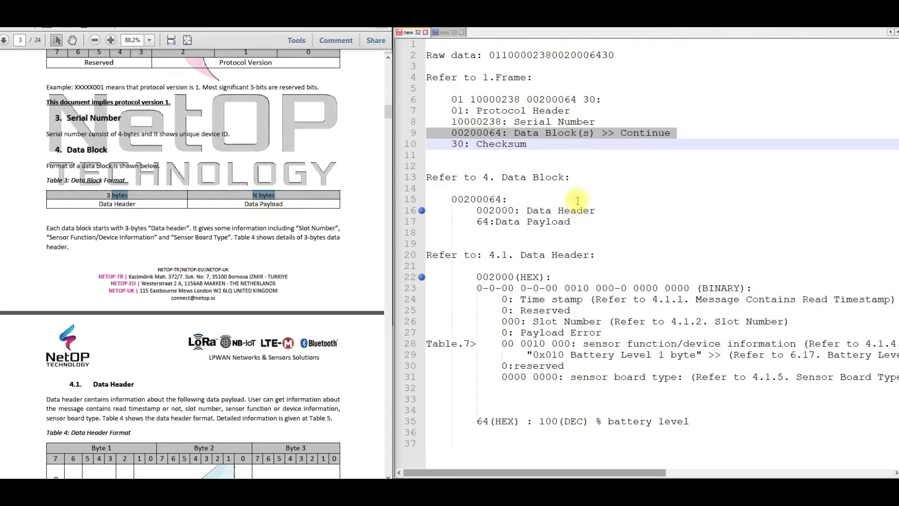
double_click(495, 210)
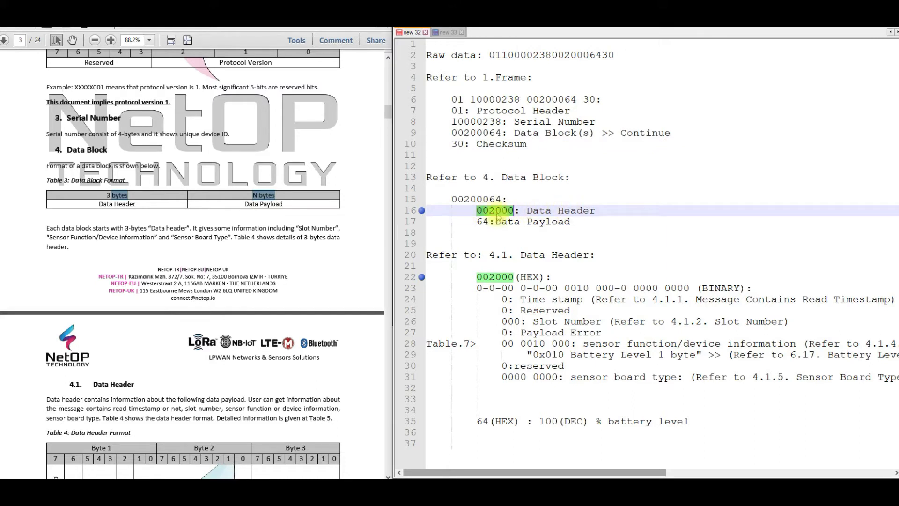
triple_click(555, 212)
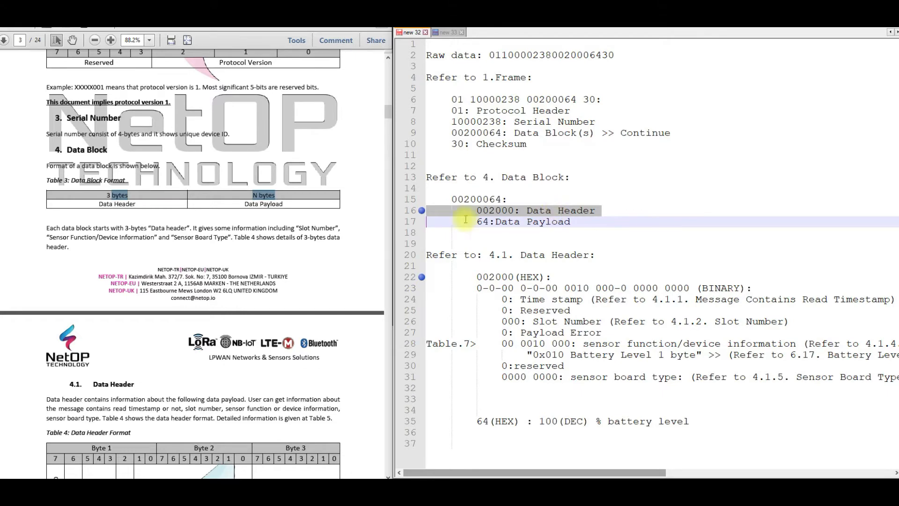
Step: Compare section 4.1 Data Header and its Table 4 with the hexadecimal value 002000 and its binary form in the notes
scroll(209, 211, "down", 5)
scroll(208, 210, "down", 6)
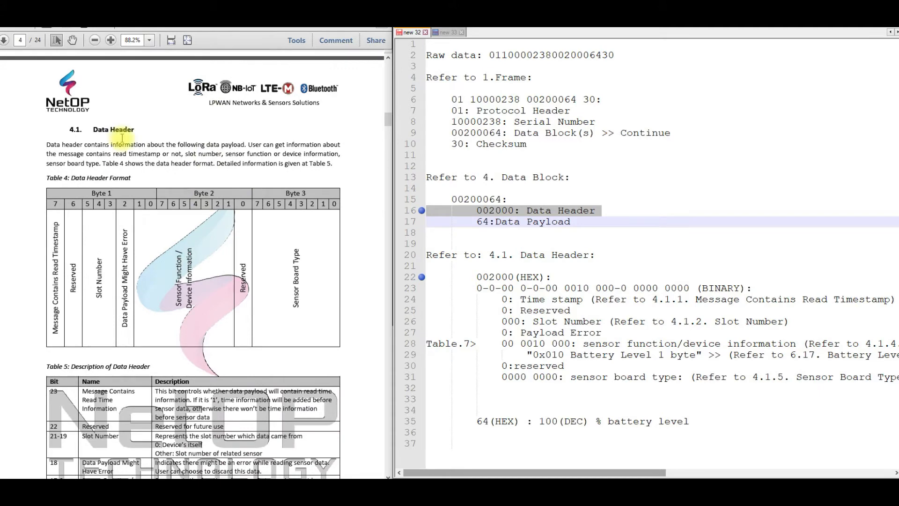
scroll(121, 138, "down", 1)
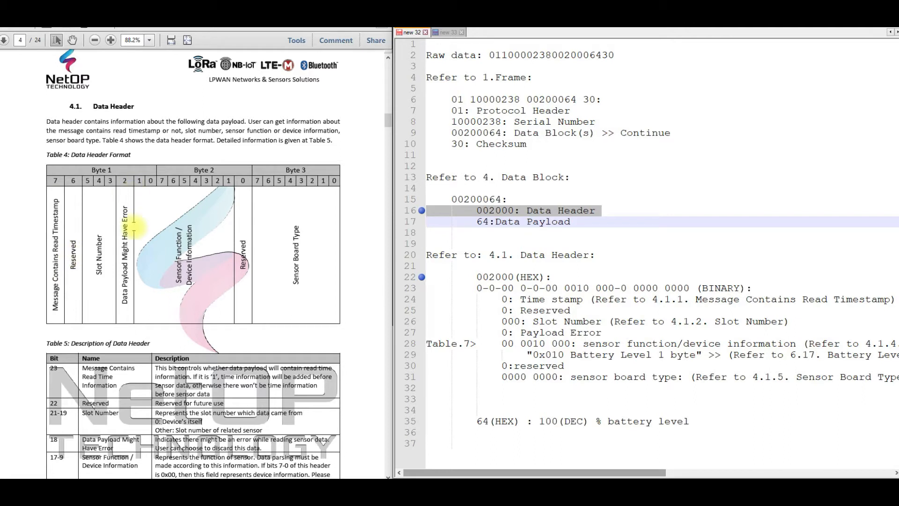
left_click(534, 276)
double_click(534, 276)
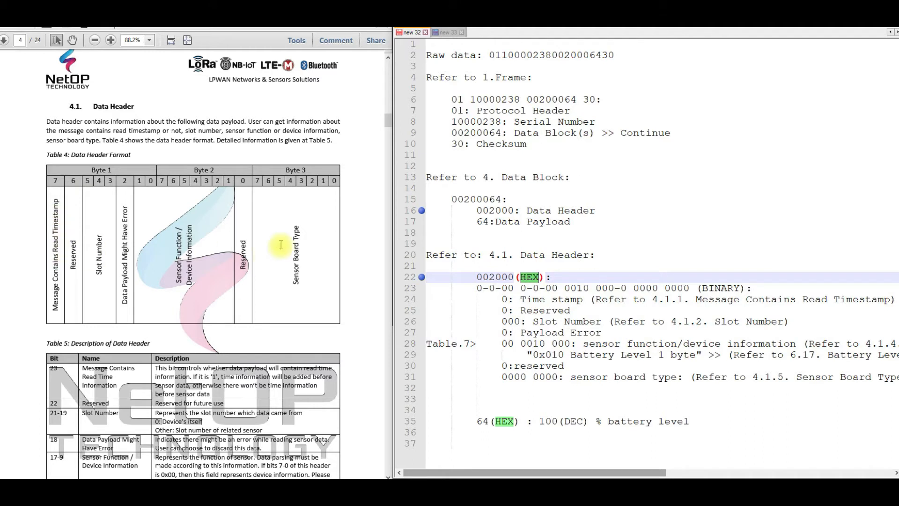
double_click(491, 280)
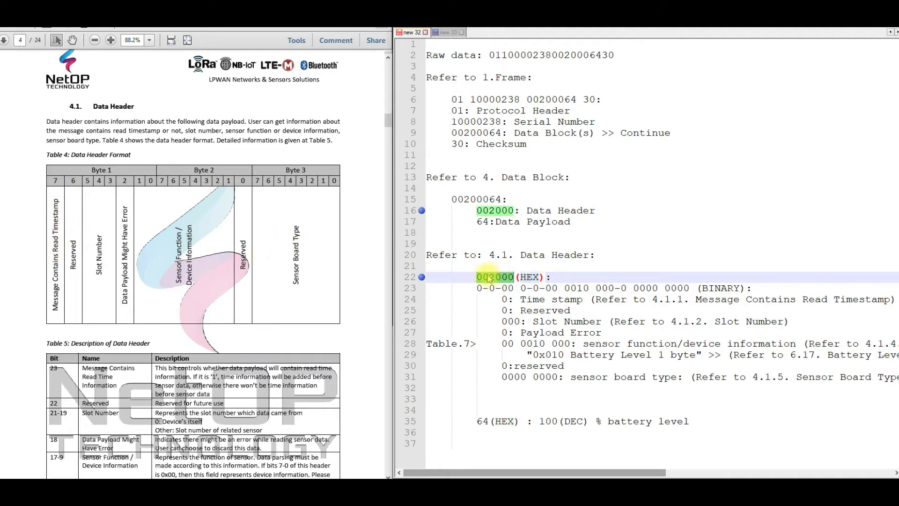
left_click_drag(477, 288, 690, 292)
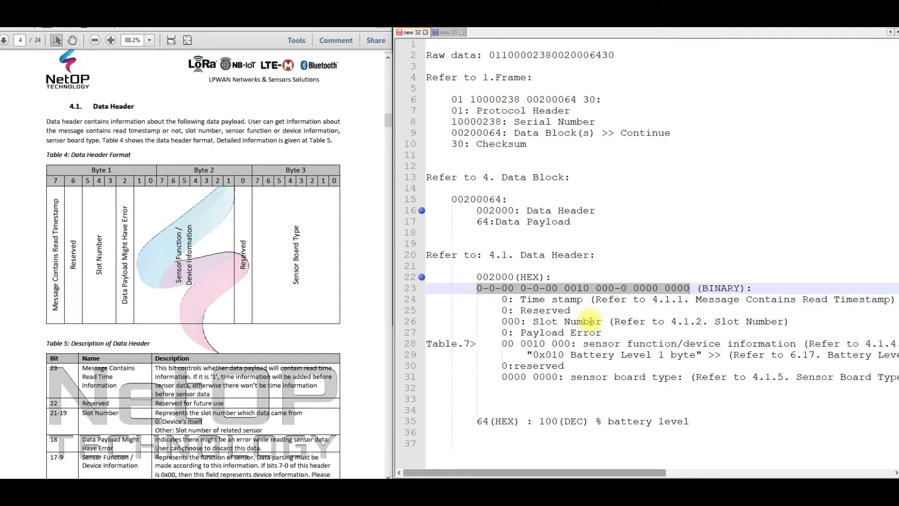
Step: Match the Message Contains Read Timestamp bit to the notes' Time stamp line and read section 4.1.1
left_click_drag(55, 199, 58, 310)
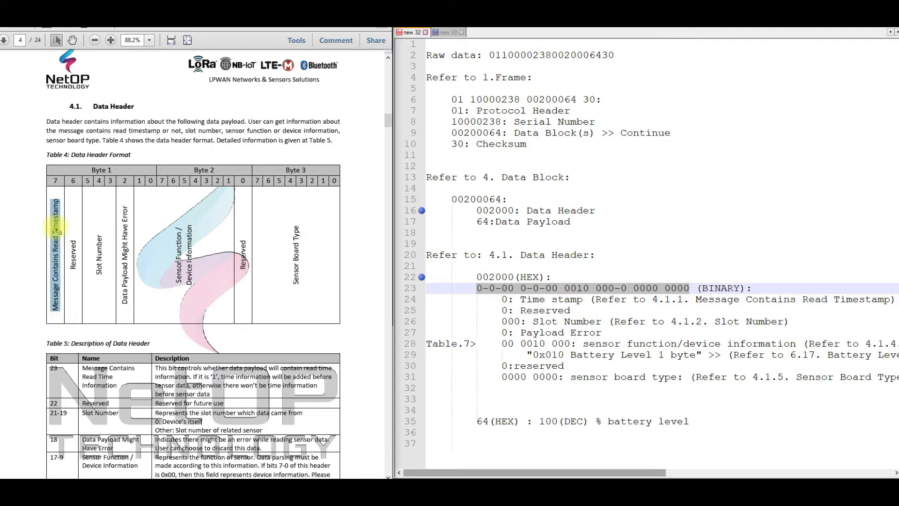
left_click(510, 300)
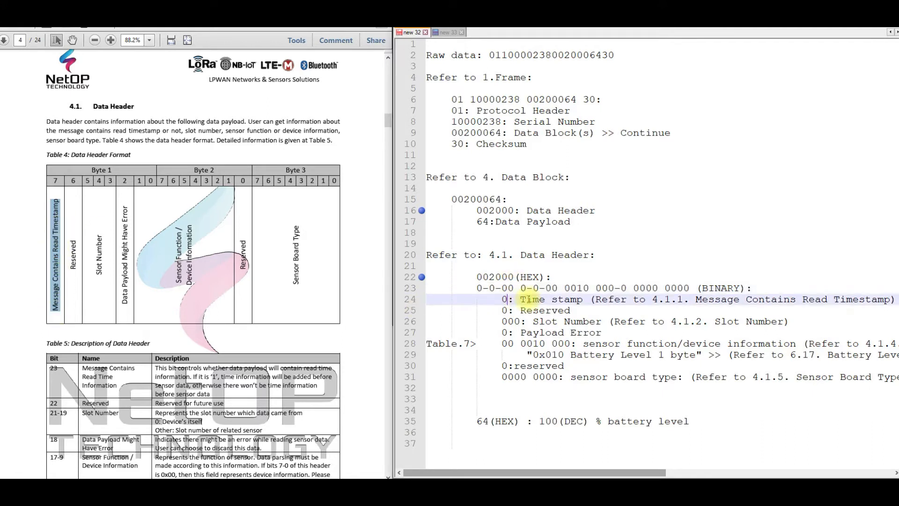
double_click(505, 299)
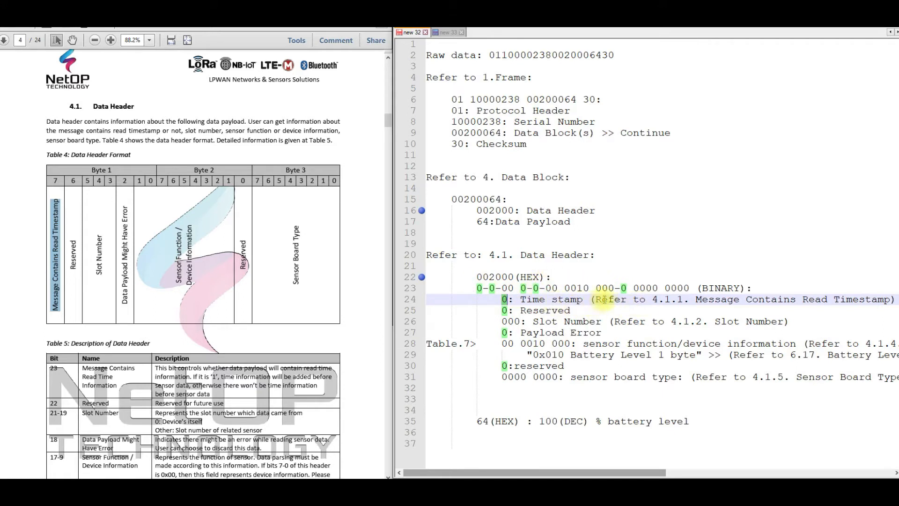
double_click(656, 299)
left_click_drag(664, 299, 690, 299)
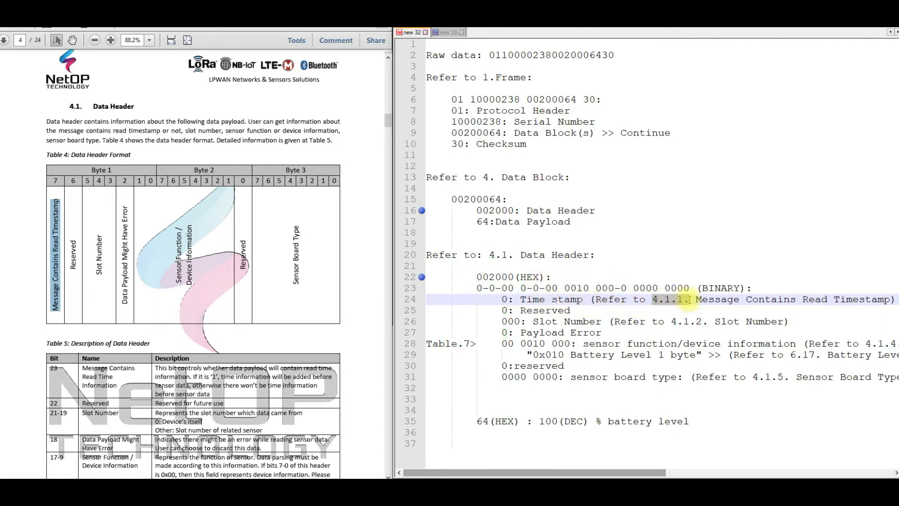
scroll(200, 224, "down", 10)
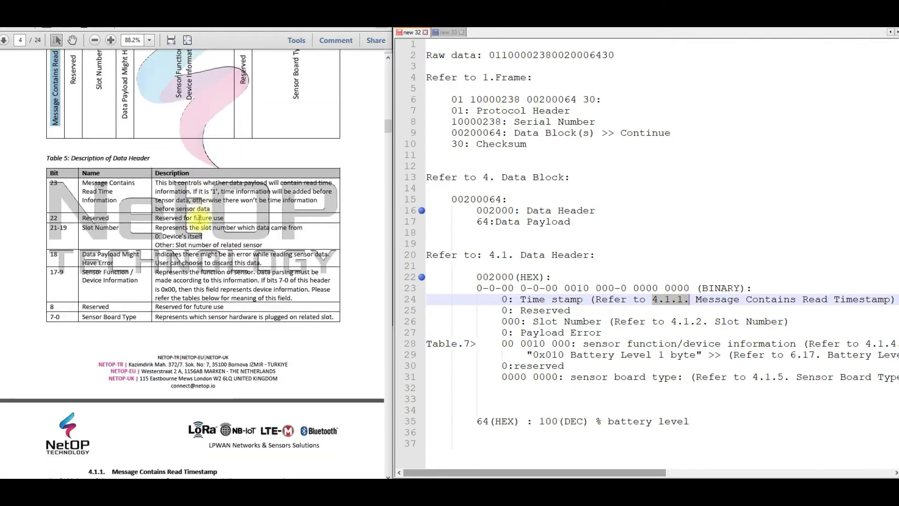
scroll(200, 221, "down", 3)
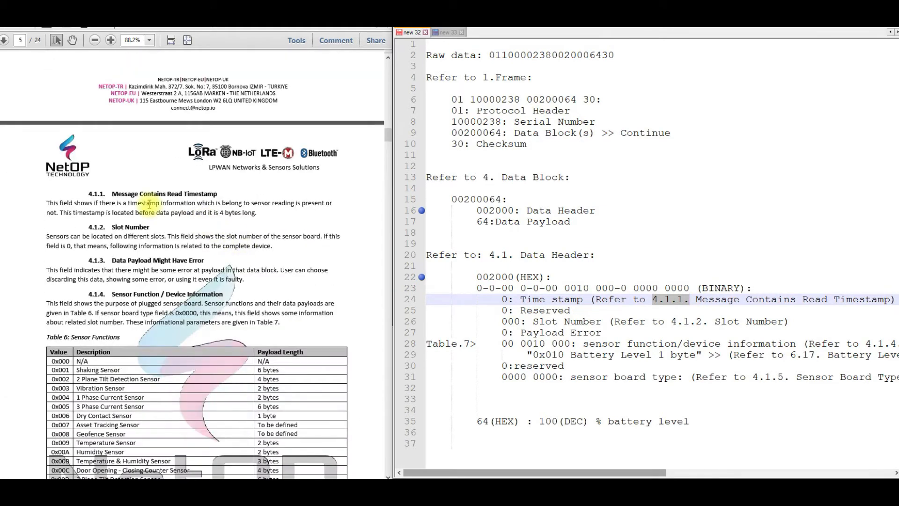
left_click_drag(88, 193, 257, 213)
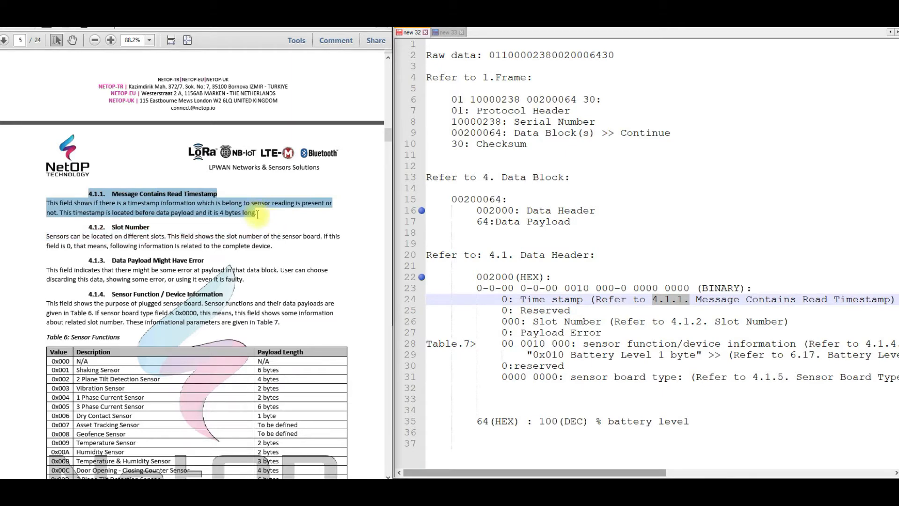
Step: Match the Reserved bit of Table 4 to the second binary digit and the first Reserved line in the notes
scroll(256, 214, "up", 10)
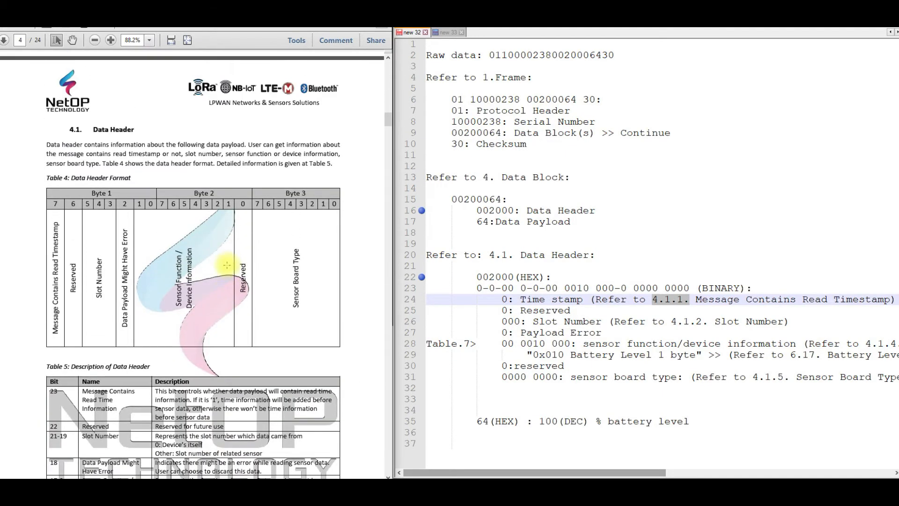
left_click(552, 333)
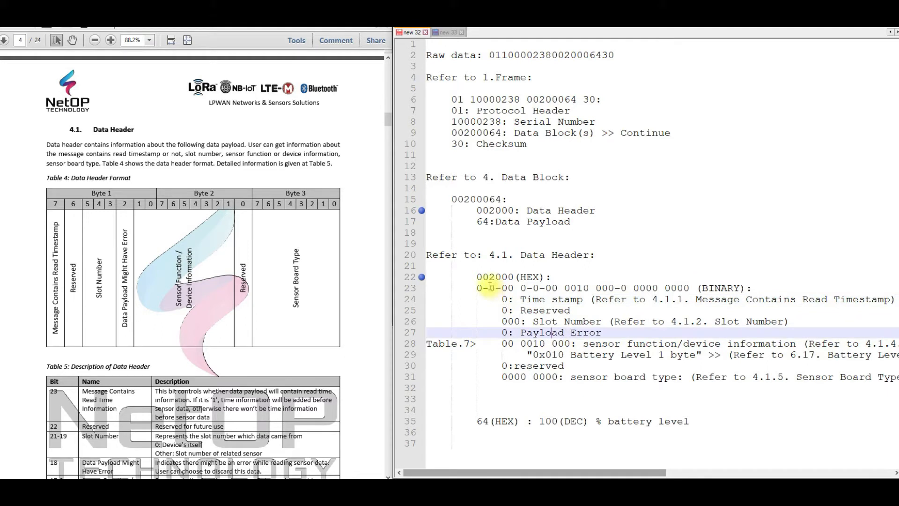
double_click(491, 288)
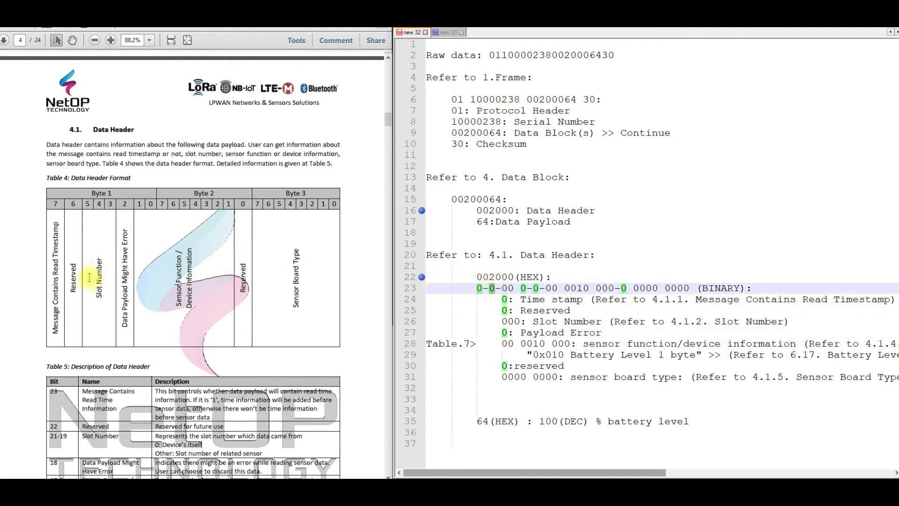
left_click(516, 311)
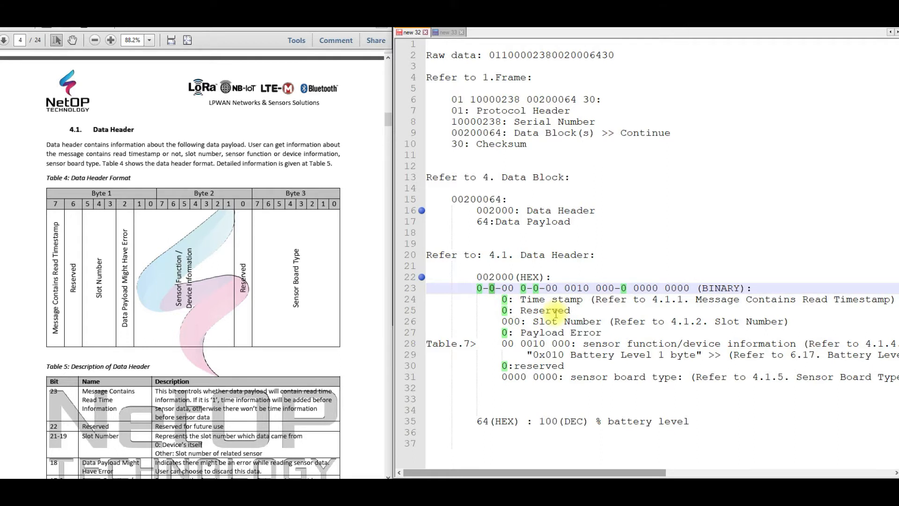
Step: Match the Slot Number bits of Table 4 to binary digits three to five and the notes' Slot Number line referring to 4.1.2
left_click_drag(85, 203, 113, 205)
left_click_drag(104, 256, 102, 290)
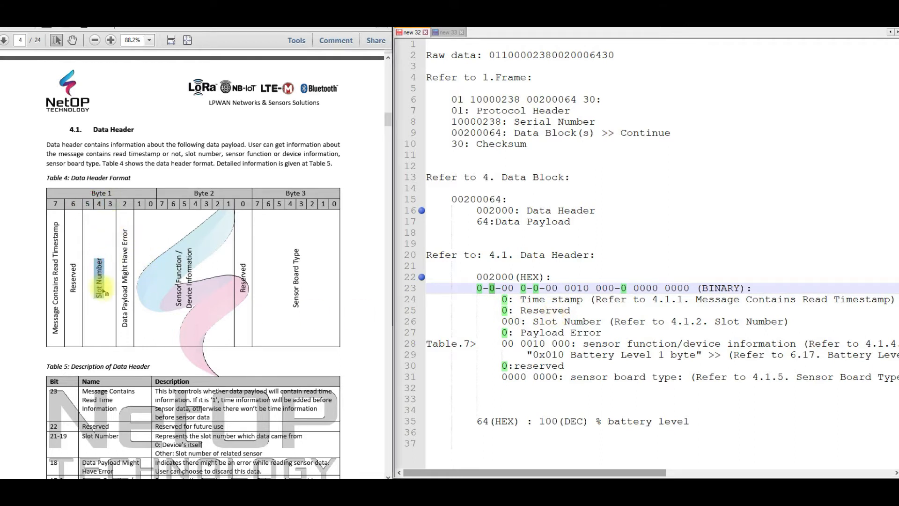
left_click(543, 311)
left_click_drag(502, 287, 523, 287)
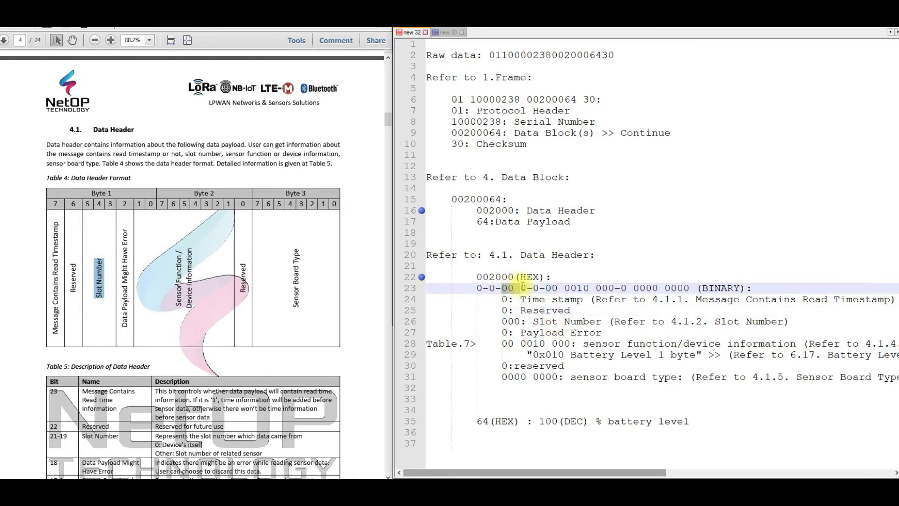
double_click(557, 321)
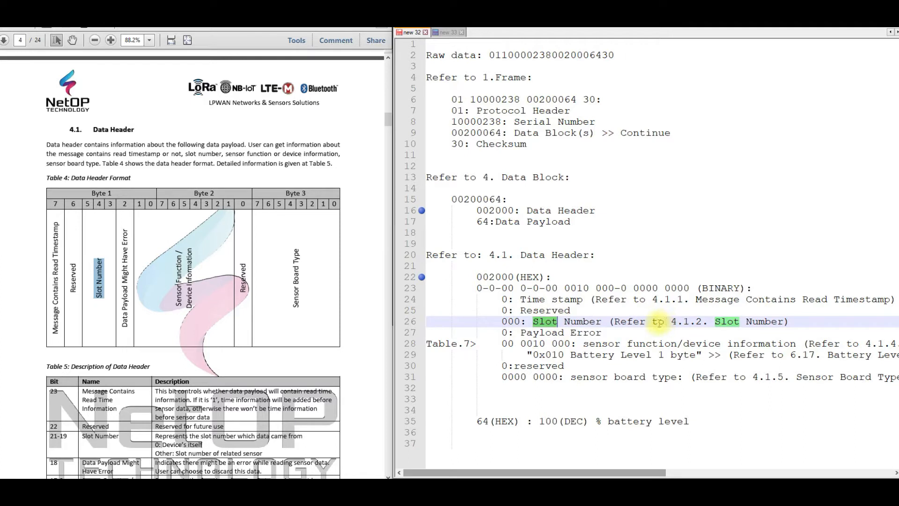
left_click_drag(671, 321, 701, 321)
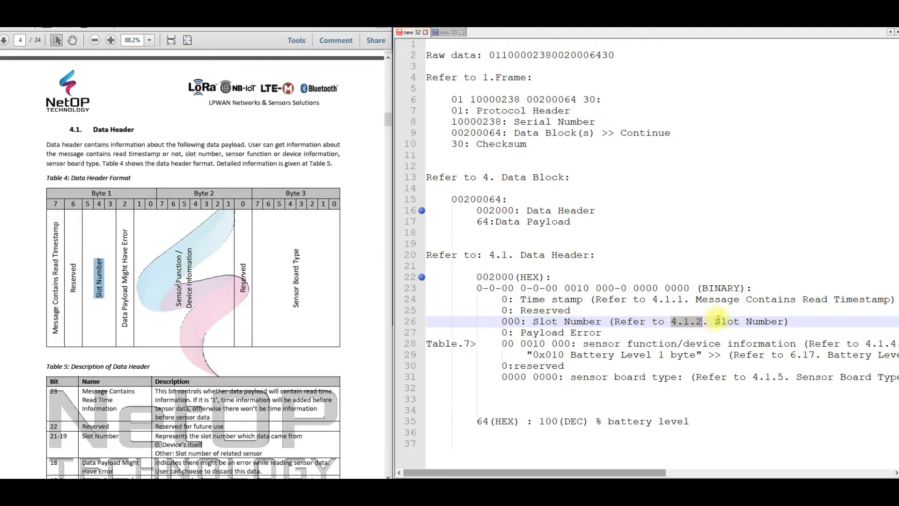
Step: Read section 4.1.2 Slot Number, focusing on what a field value of 0 means
scroll(177, 234, "down", 10)
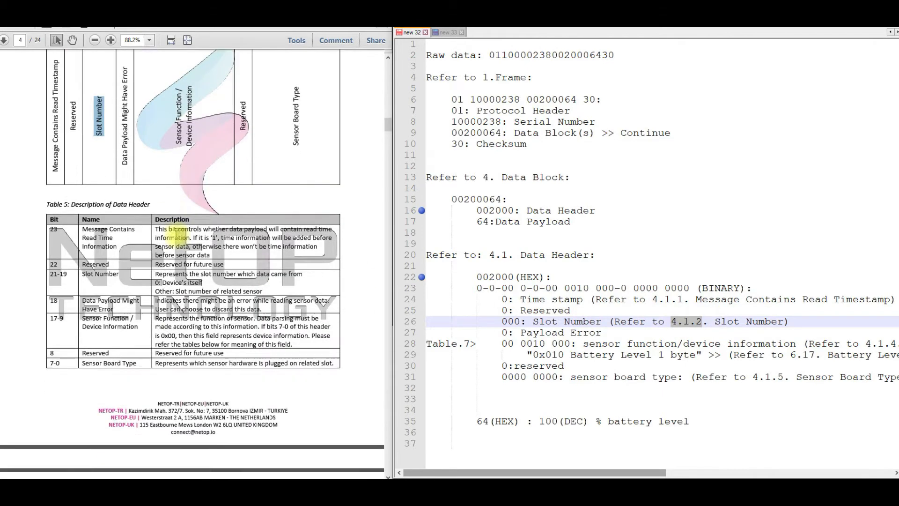
scroll(176, 234, "down", 1)
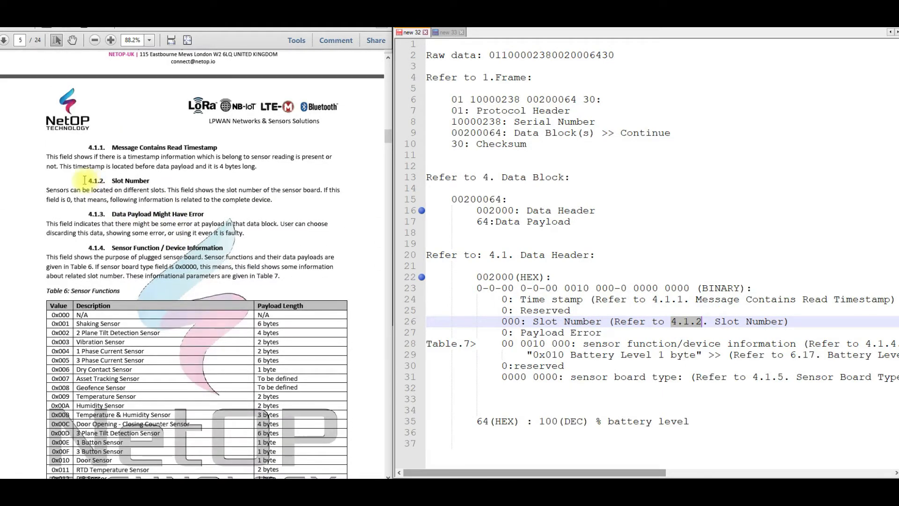
left_click_drag(86, 181, 135, 184)
left_click(231, 191)
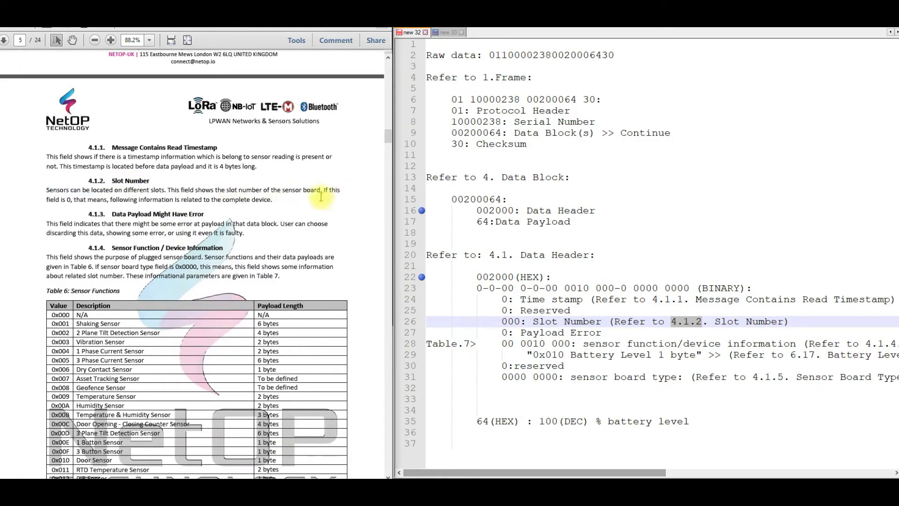
left_click_drag(325, 188, 86, 200)
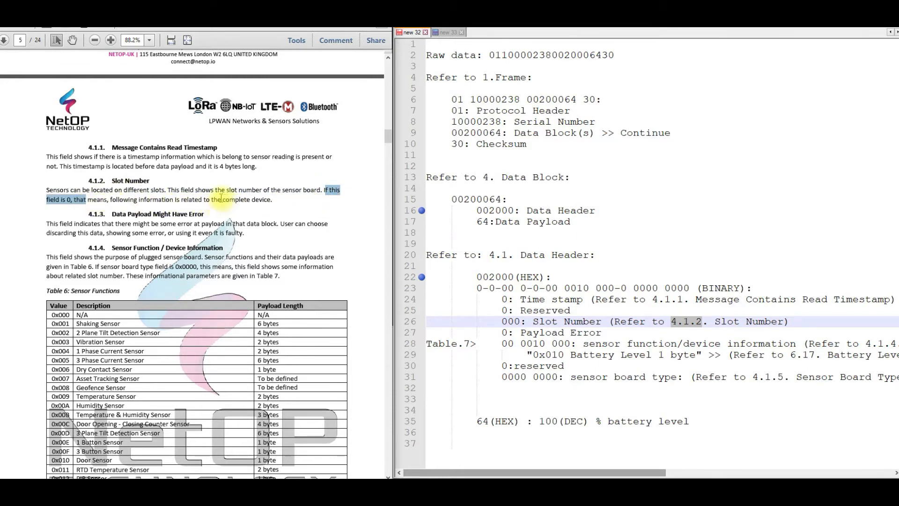
left_click_drag(222, 199, 255, 199)
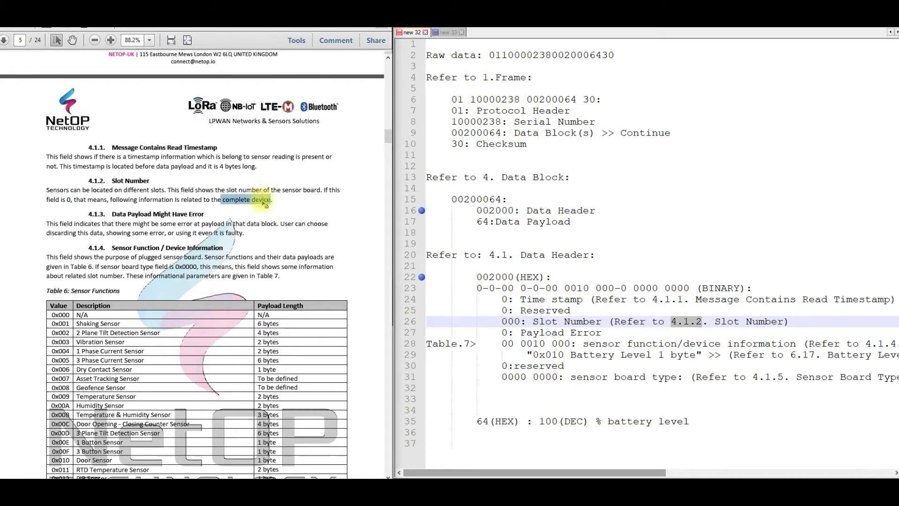
Step: Return to Table 4 and match the Data Payload Might Have Error bit to the notes' Payload Error line
scroll(199, 188, "up", 1)
scroll(199, 187, "up", 20)
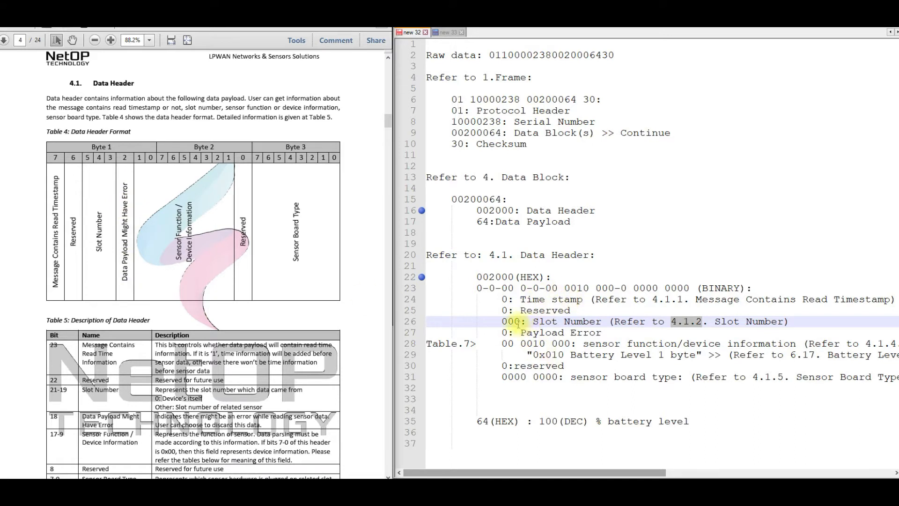
double_click(504, 333)
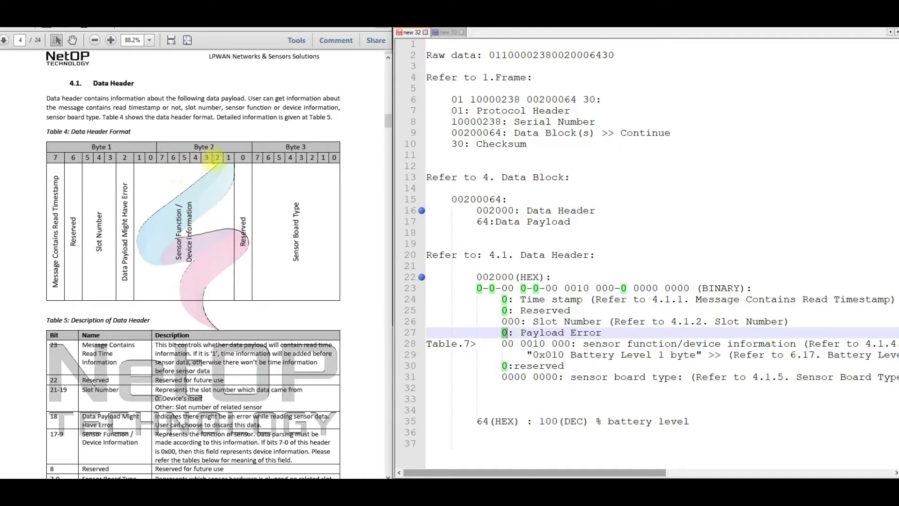
Step: Match the nine Sensor Function / Device Information bits of Table 4 to the digits 00 0010 000 in the notes
left_click_drag(229, 159, 140, 162)
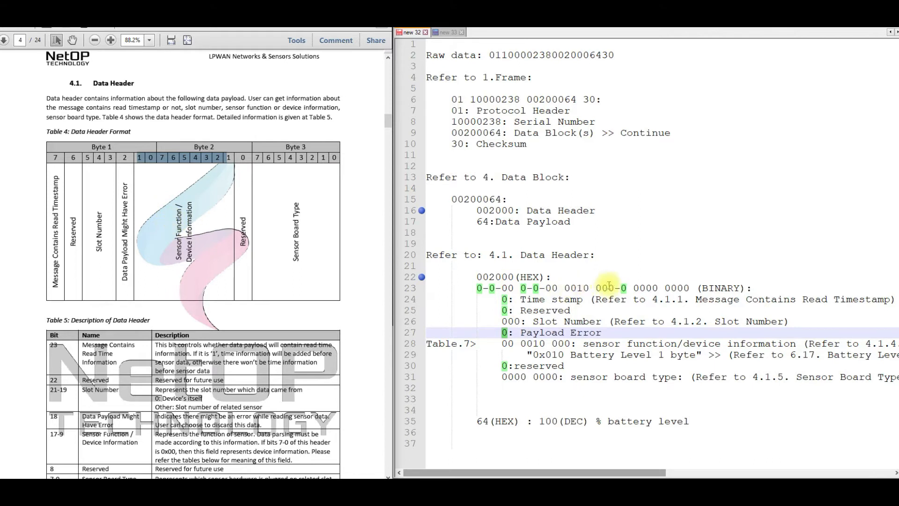
left_click(626, 300)
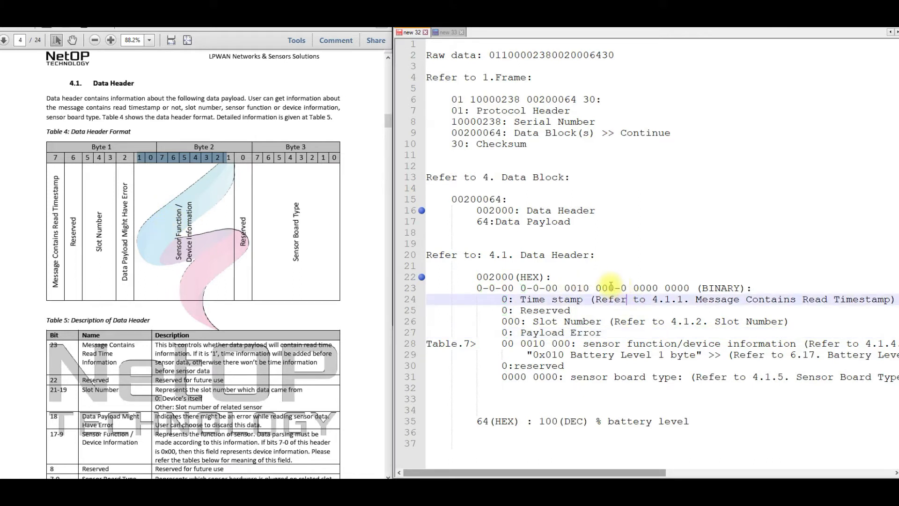
left_click_drag(612, 288, 573, 287)
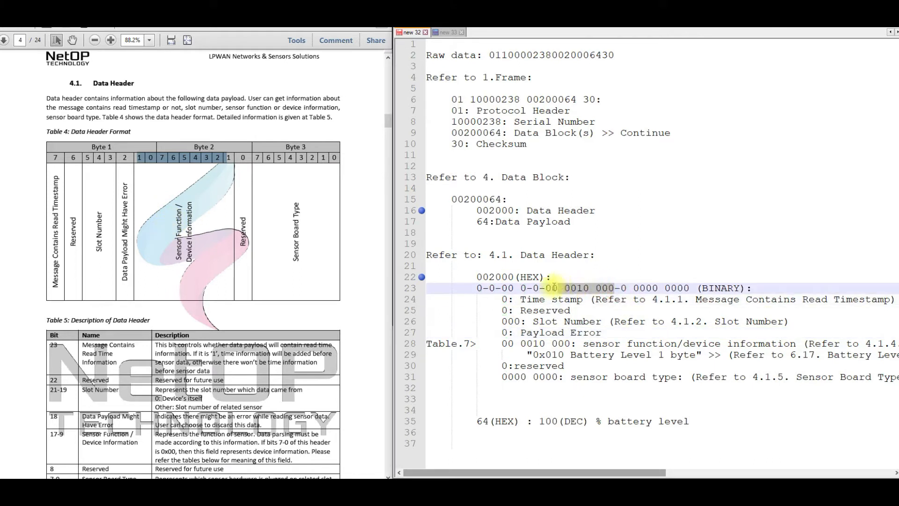
left_click(546, 344)
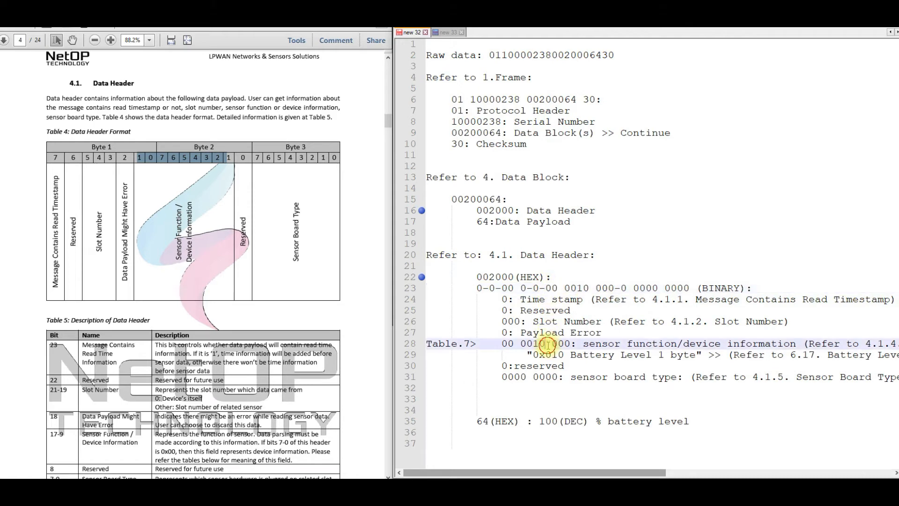
left_click_drag(502, 344, 566, 344)
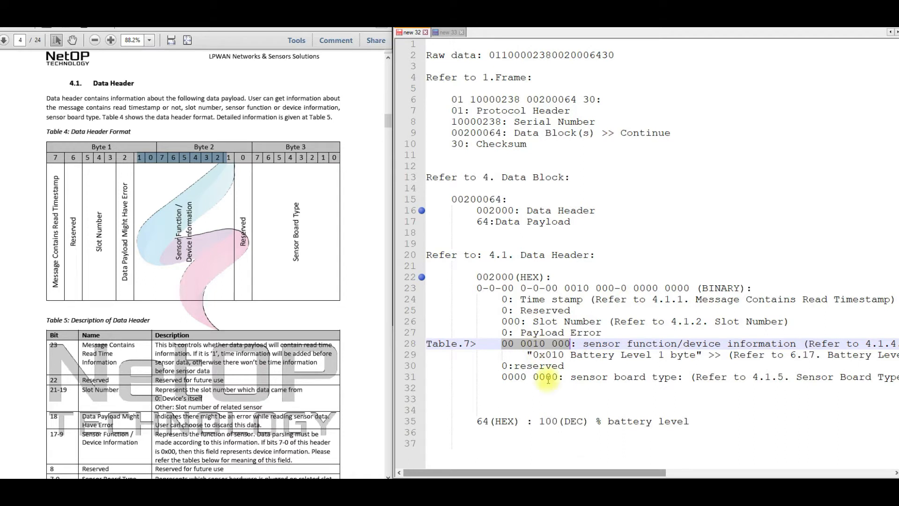
Step: Check the hexadecimal value 0x10 and the section 4.1.4 reference on the notes' sensor function/device information line
mouse_move(551, 473)
left_mouse_down()
mouse_move(564, 474)
mouse_move(553, 474)
left_mouse_up()
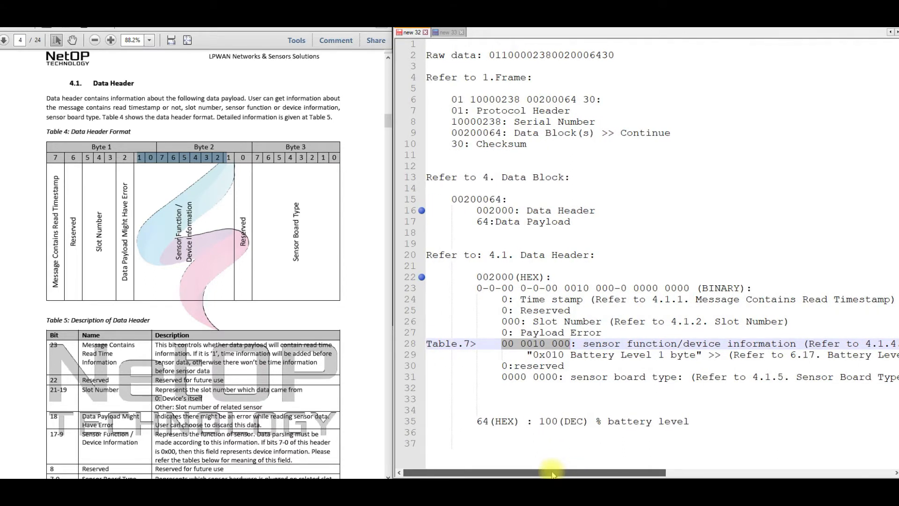
left_click_drag(553, 474, 569, 459)
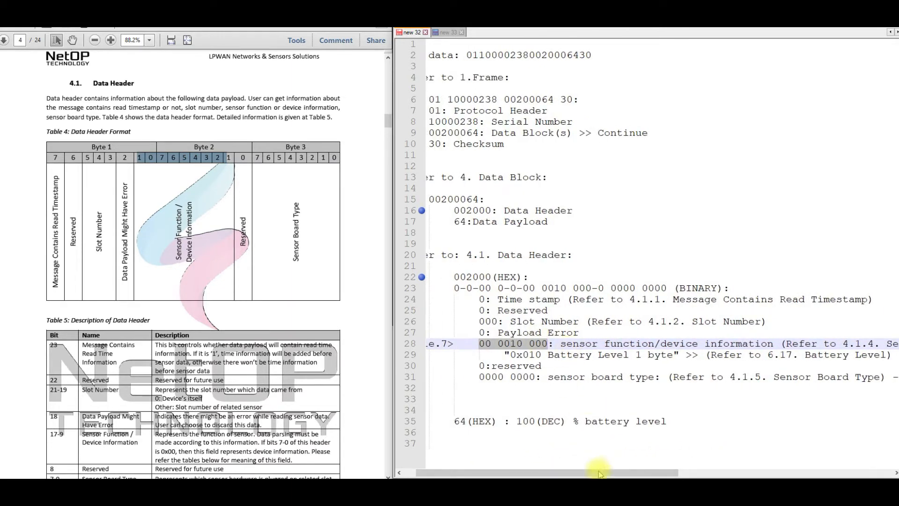
left_click_drag(602, 470, 802, 470)
left_click_drag(781, 343, 809, 343)
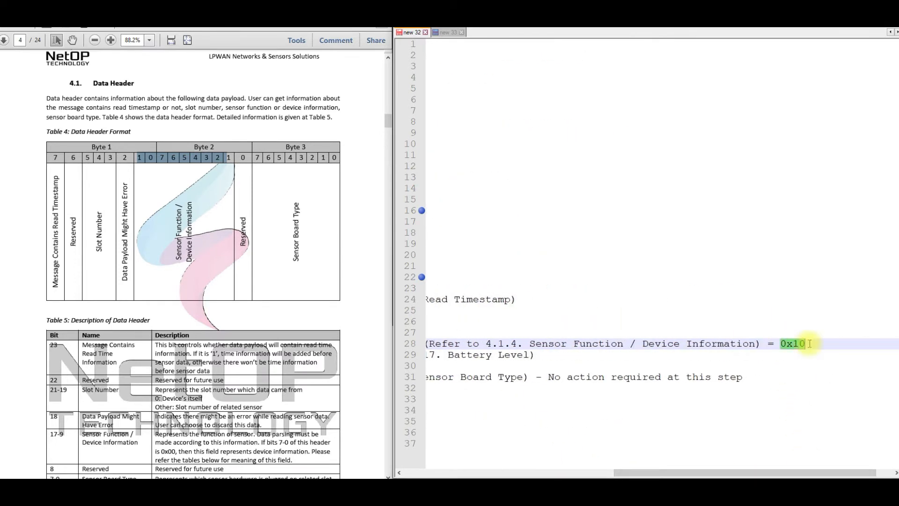
left_click_drag(721, 472, 651, 473)
left_click_drag(613, 344, 645, 343)
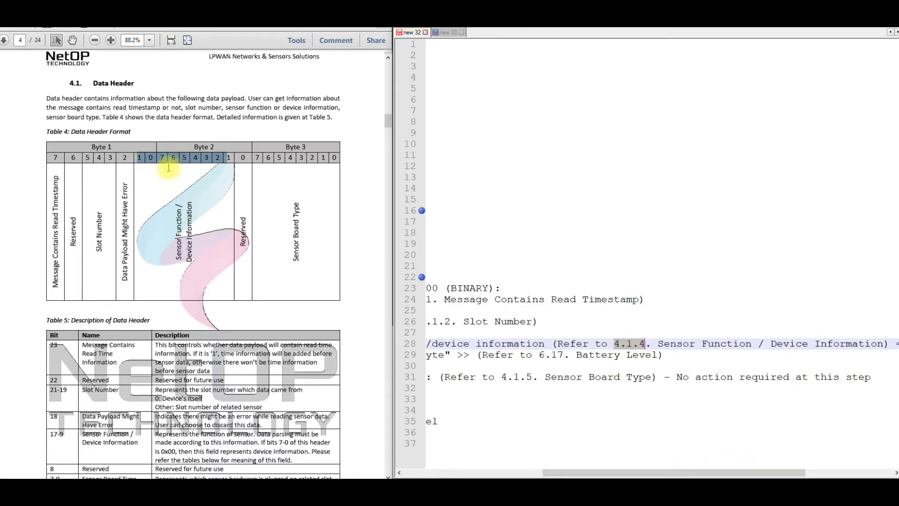
Step: Read section 4.1.4 Sensor Function / Device Information and compare its 0x0000 sensor board type condition with the notes
scroll(168, 167, "down", 15)
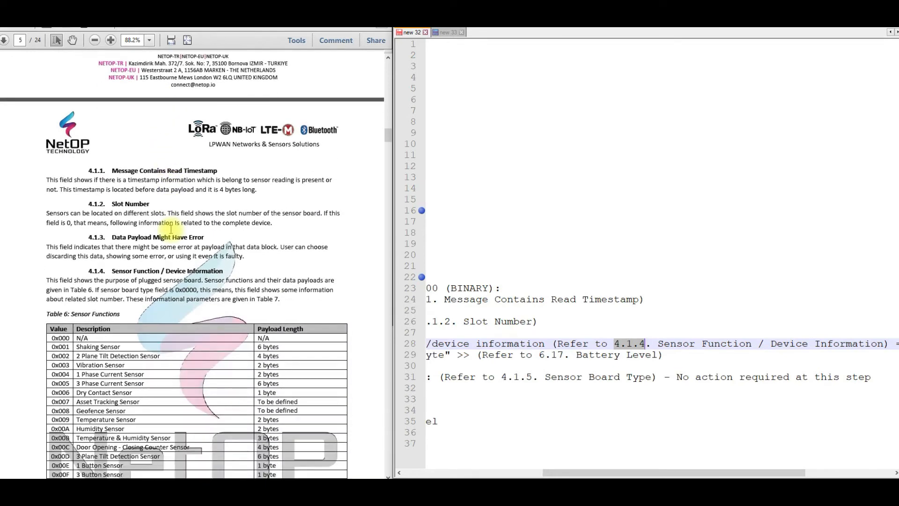
scroll(160, 266, "up", 2, "ctrl")
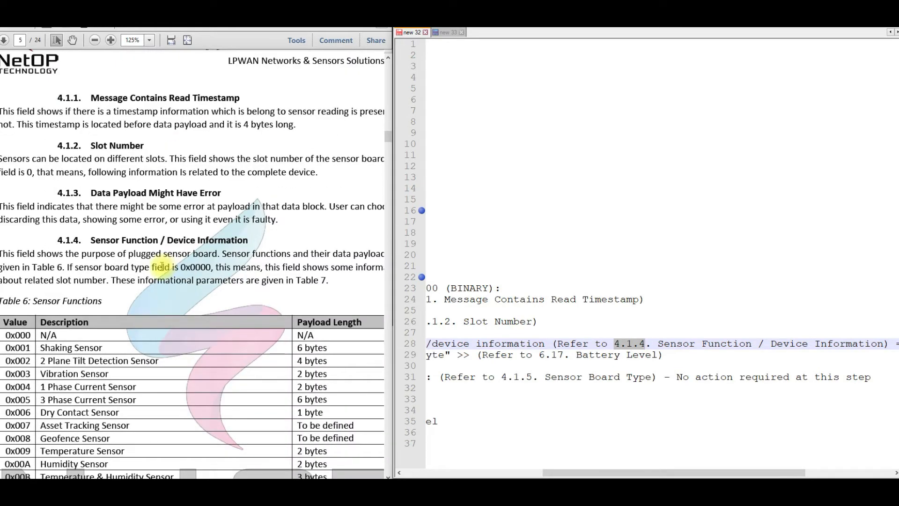
scroll(161, 267, "down", 1, "ctrl")
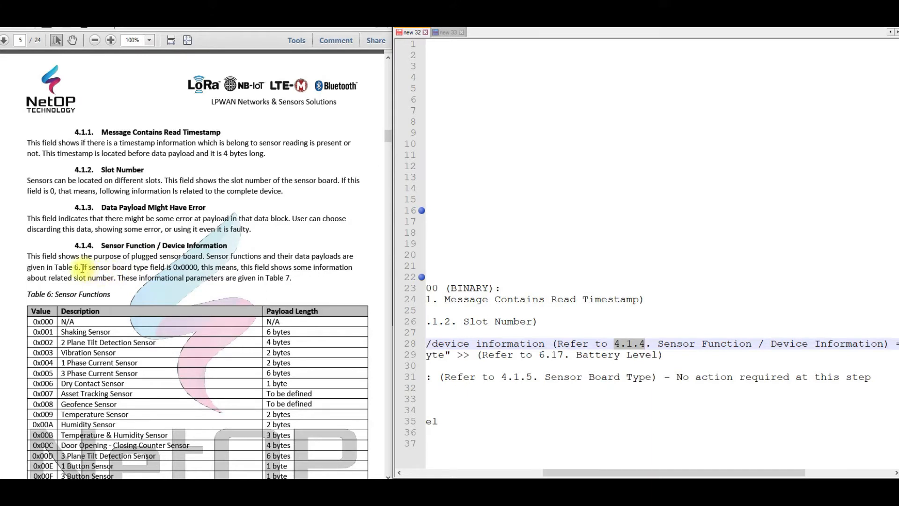
left_click_drag(82, 268, 151, 271)
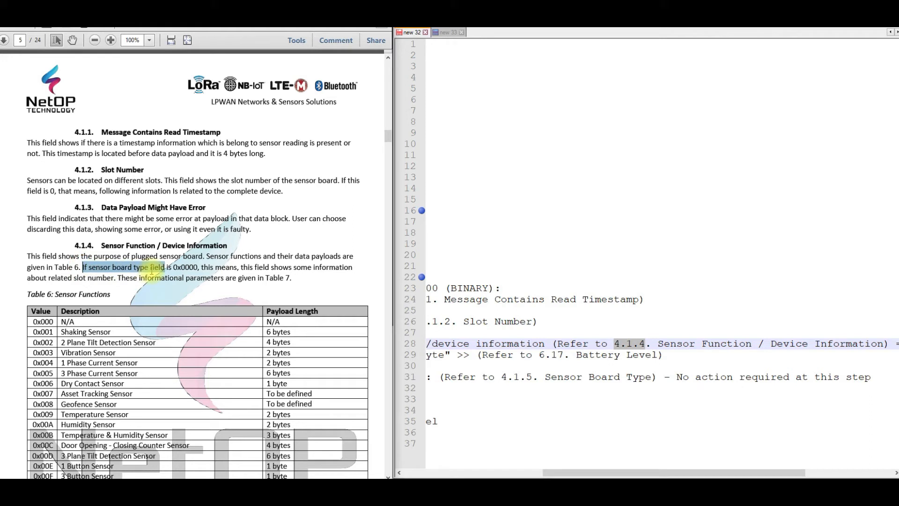
left_click(141, 270)
left_click_drag(96, 269, 196, 270)
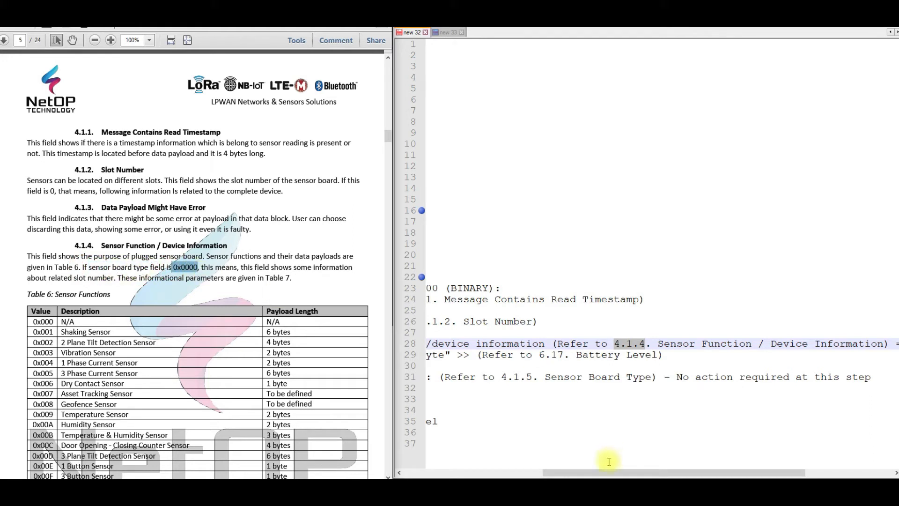
left_click_drag(627, 473, 486, 473)
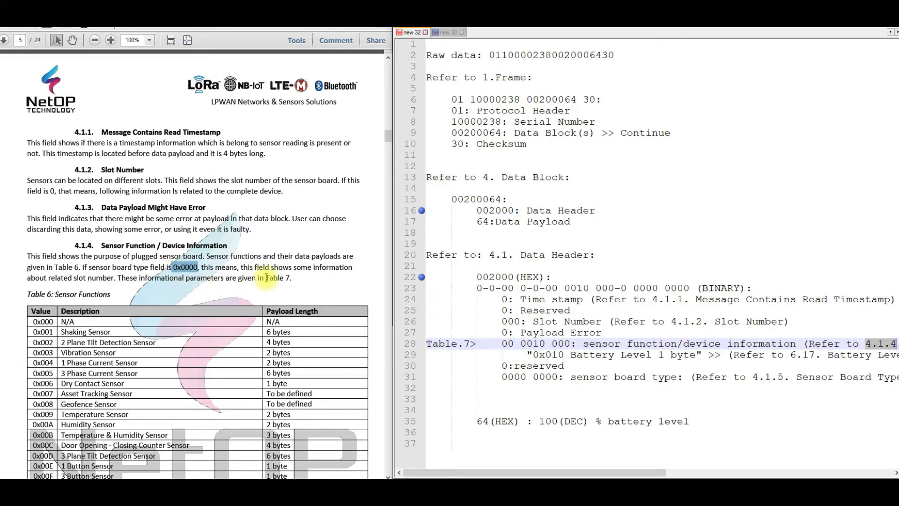
Step: Follow the reference to Table 7 Device Information Parameters and look up the notes' value 0x10 in it
left_click_drag(266, 278, 294, 278)
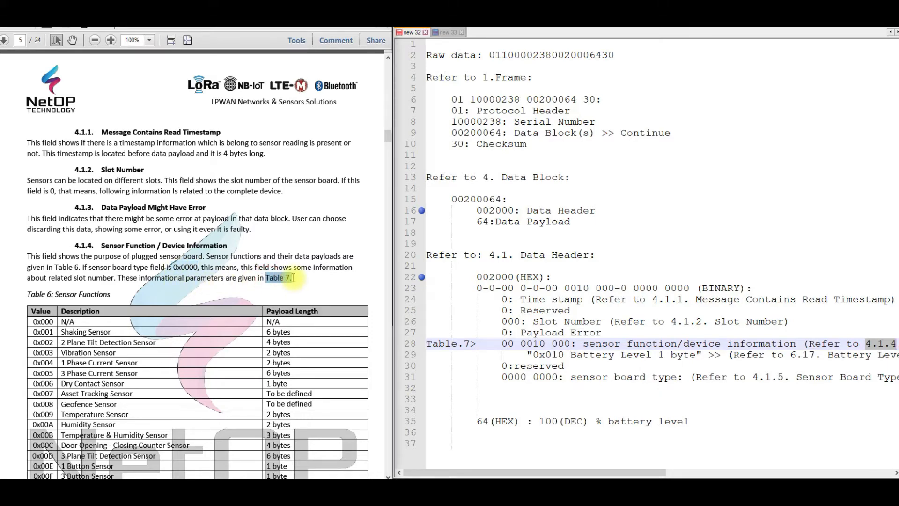
scroll(294, 278, "down", 18)
scroll(157, 287, "down", 16)
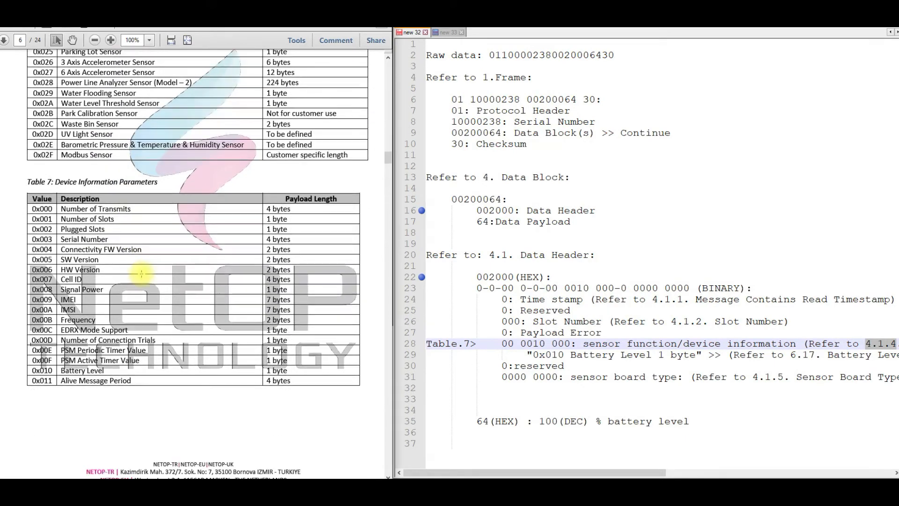
left_click_drag(634, 472, 849, 464)
left_click_drag(770, 344, 792, 347)
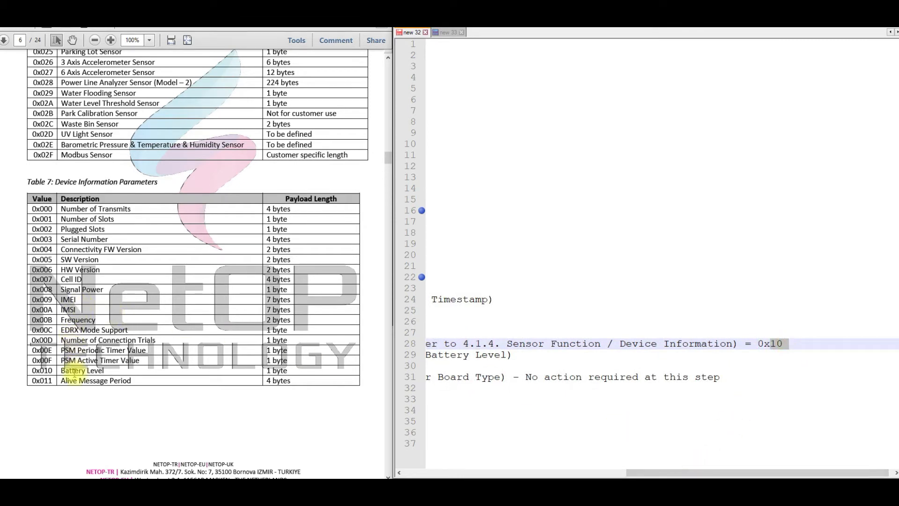
triple_click(74, 370)
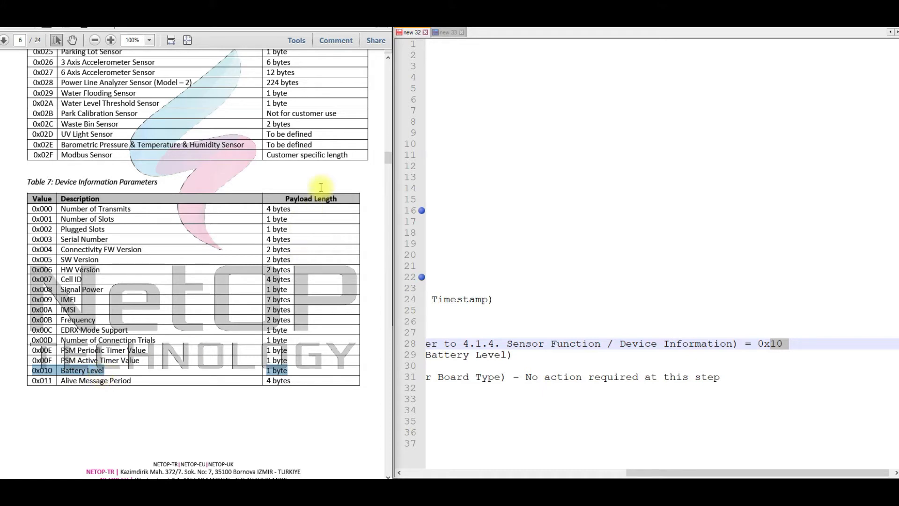
Step: Match the digit after 00 0010 000 in the notes' binary value to the Reserved bit of Byte 2 in Table 4
left_click_drag(682, 472, 441, 474)
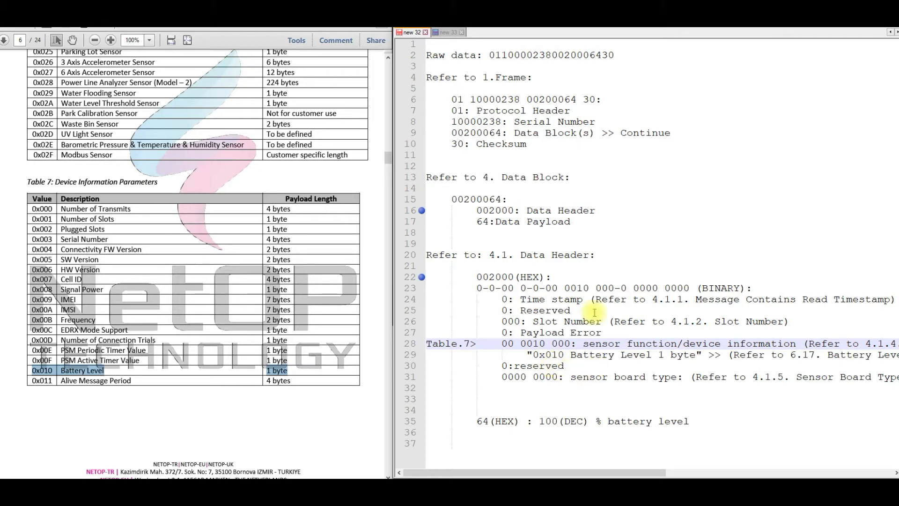
double_click(623, 288)
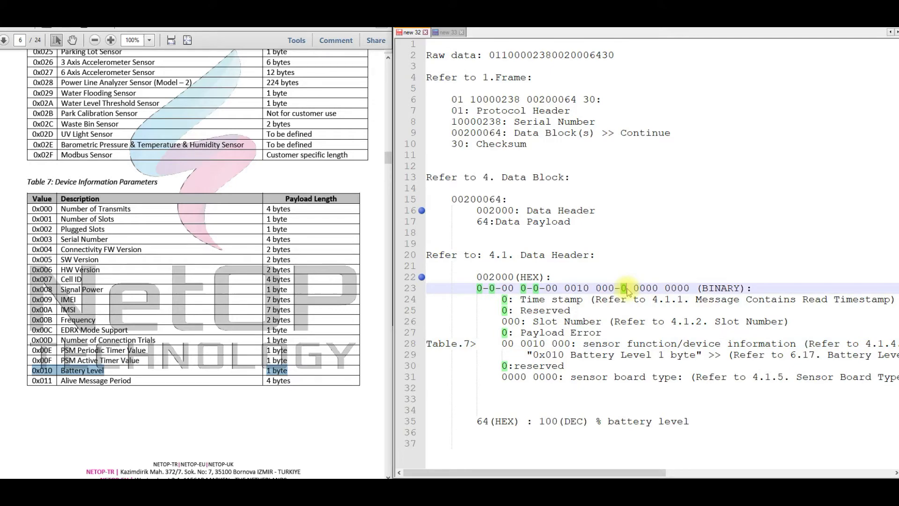
scroll(254, 257, "up", 15)
scroll(253, 256, "up", 20)
double_click(252, 277)
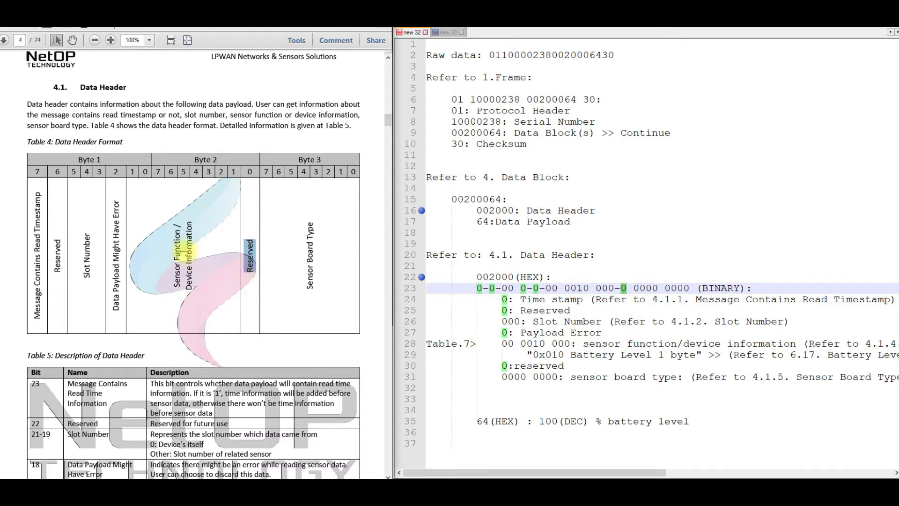
Step: Match the notes' 0000 0000 bits to the Byte 3 Sensor Board Type in Table 4, and follow the reference to section 4.1.5
left_click_drag(311, 213, 313, 290)
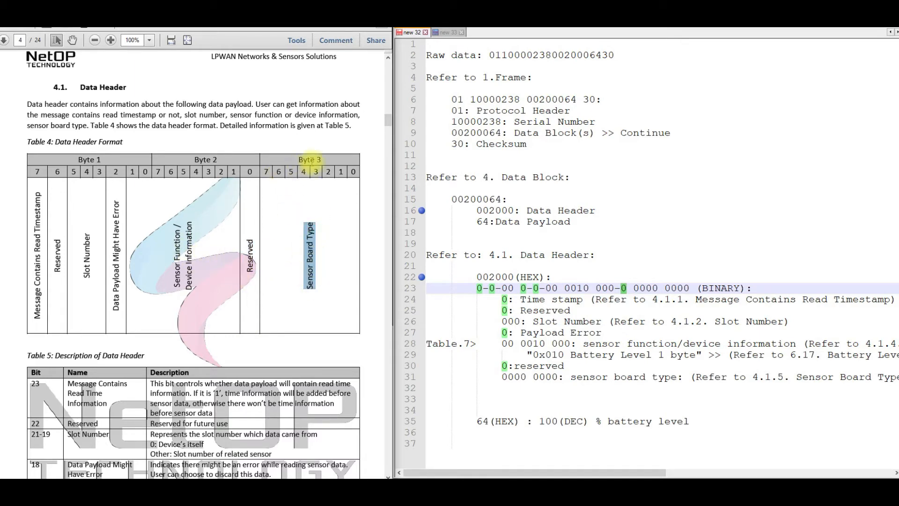
left_click_drag(502, 377, 554, 377)
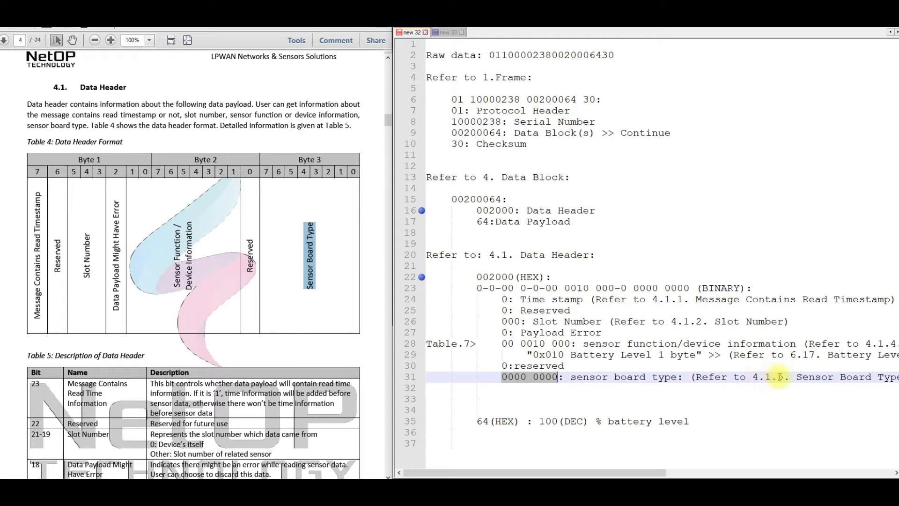
scroll(161, 210, "down", 15)
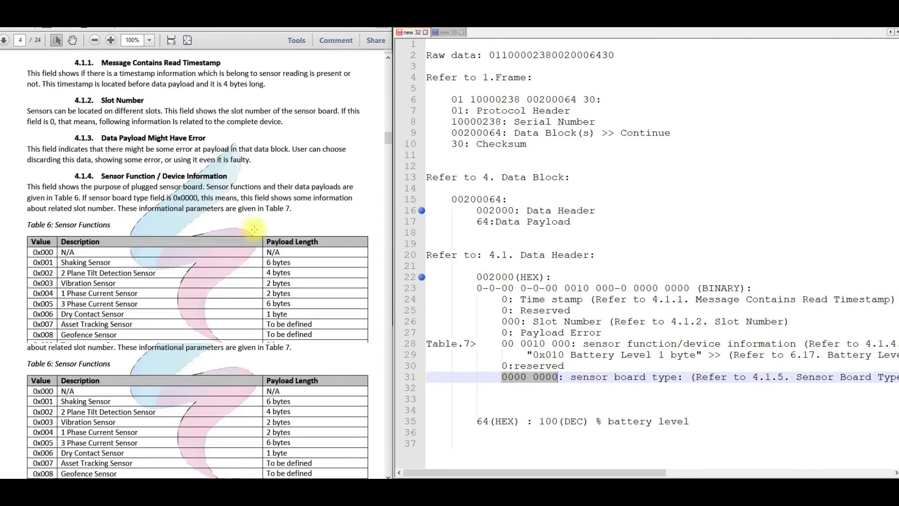
scroll(161, 210, "down", 15)
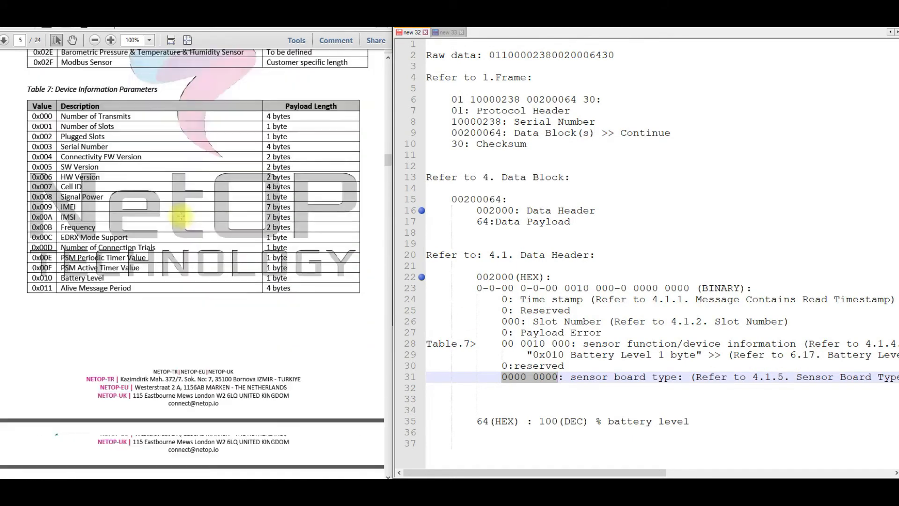
scroll(181, 216, "down", 5)
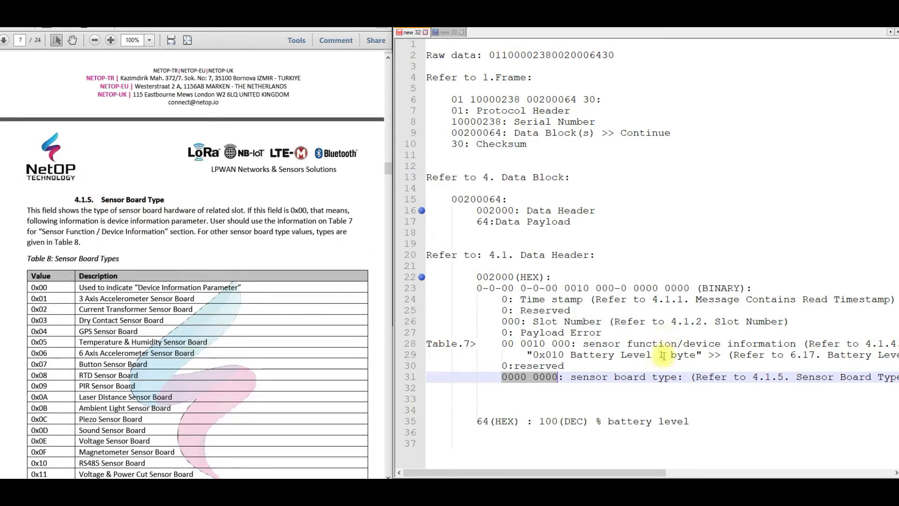
scroll(665, 355, "right", 3)
triple_click(661, 376)
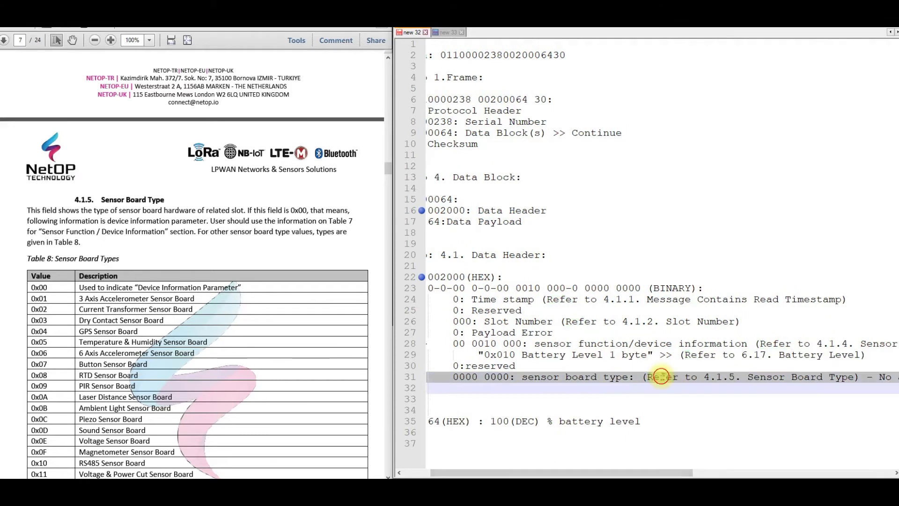
Step: Read section 4.1.5 Sensor Board Type, including its 0x00 condition and the reference to the Sensor Function / Device Information section
triple_click(109, 197)
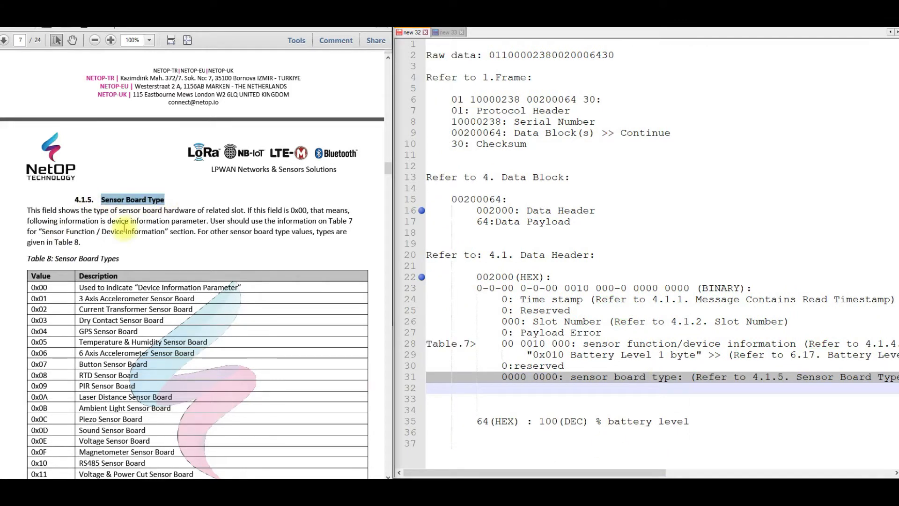
left_click_drag(253, 211, 304, 209)
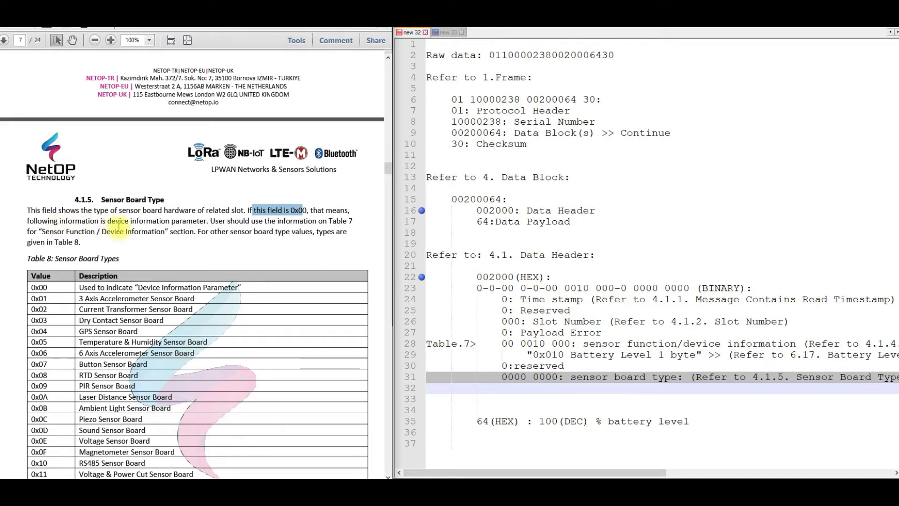
left_click_drag(41, 232, 151, 236)
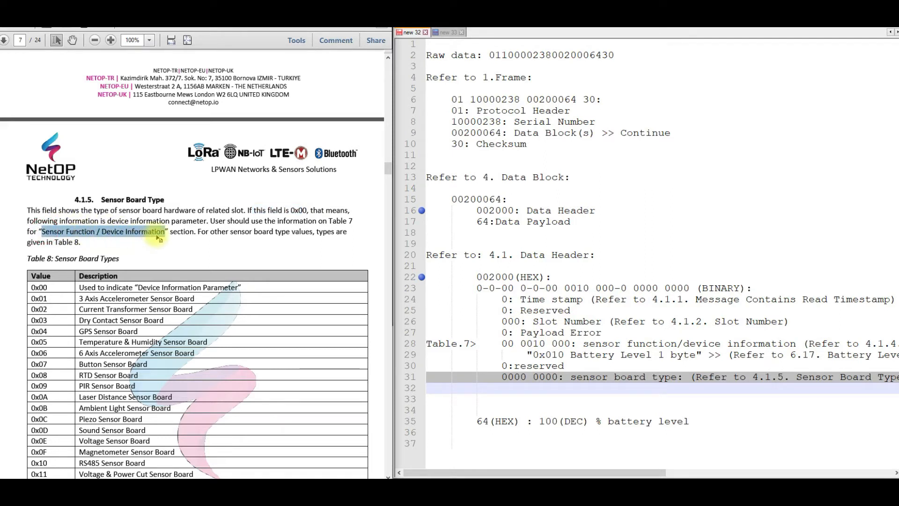
Step: Go back to section 4.1.4 and examine the 0x000 and 0x001 rows of Table 6 Sensor Functions
scroll(157, 239, "up", 15)
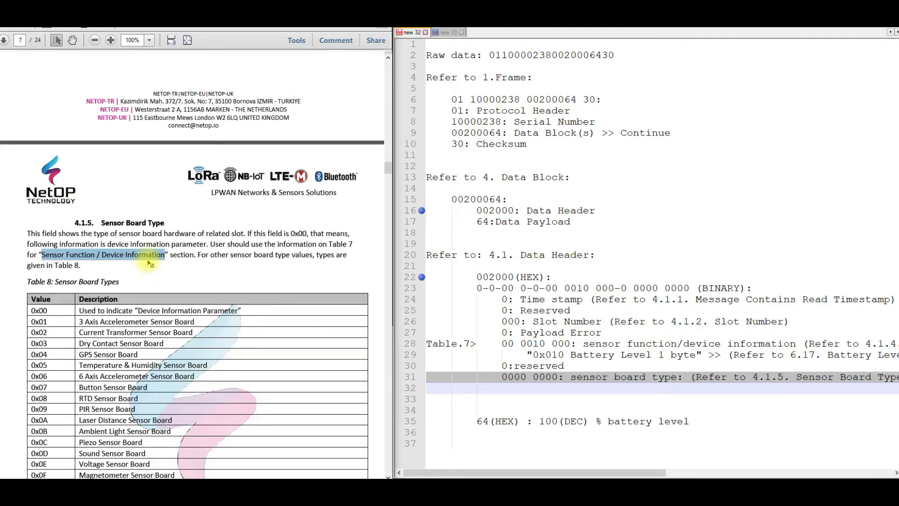
scroll(147, 266, "up", 15)
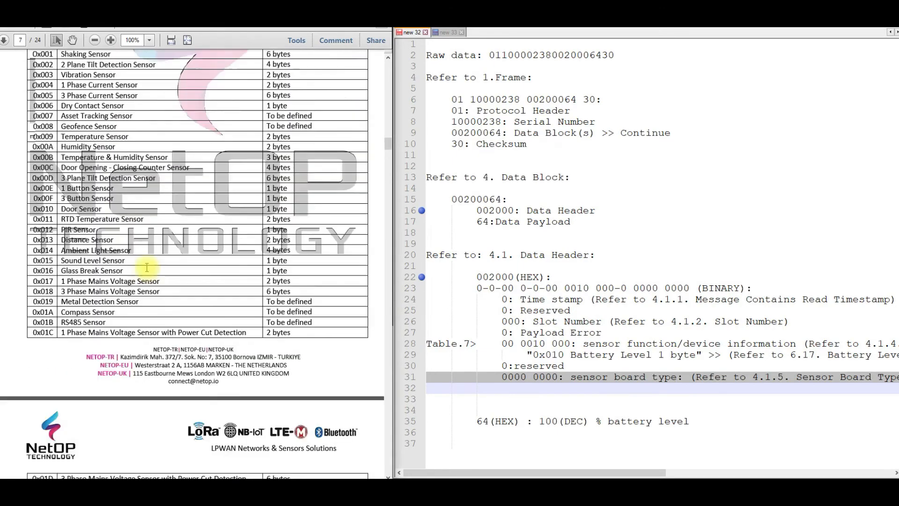
scroll(148, 271, "down", 5)
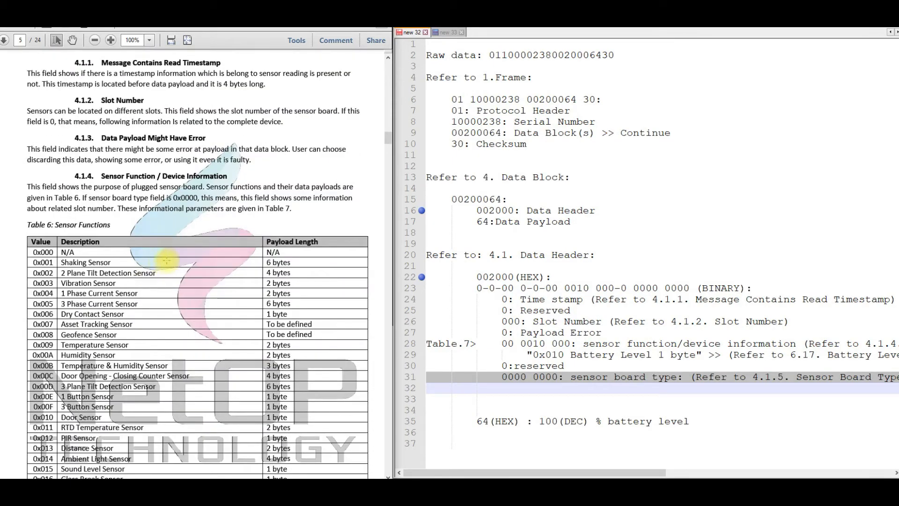
left_click_drag(31, 205, 286, 211)
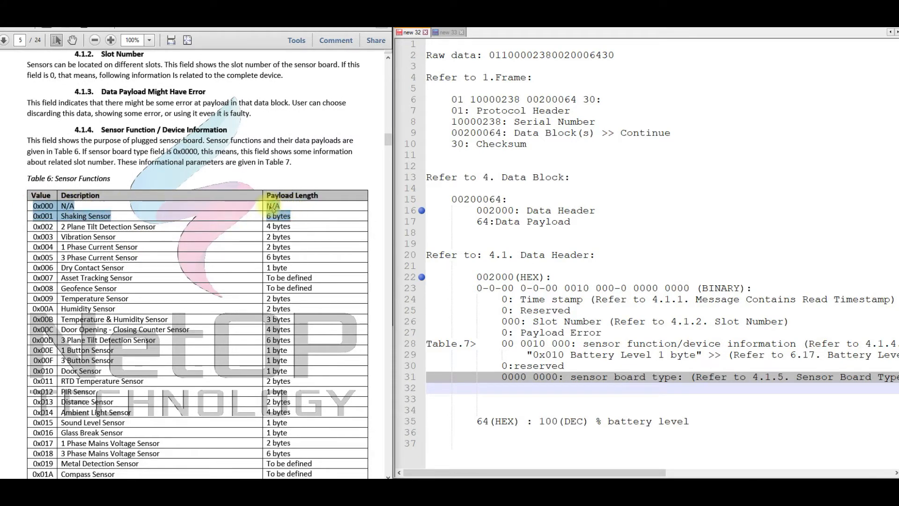
triple_click(114, 211)
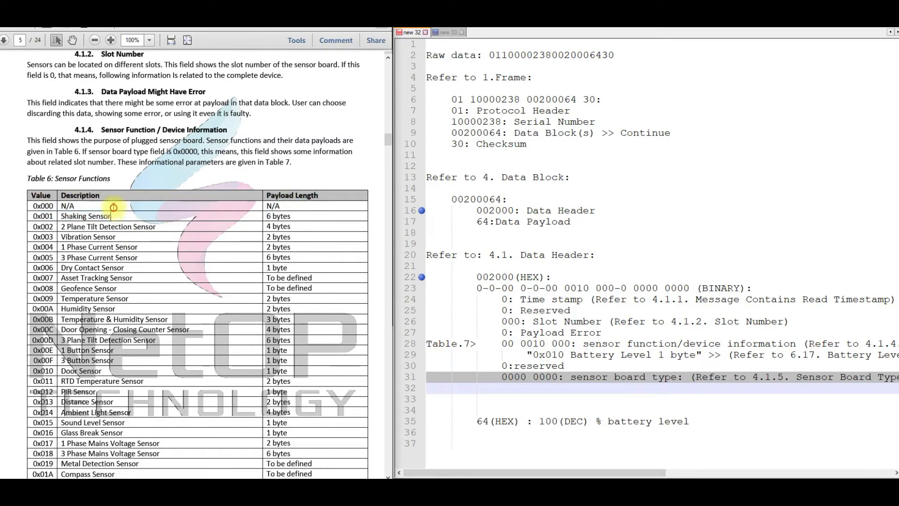
left_click(65, 206)
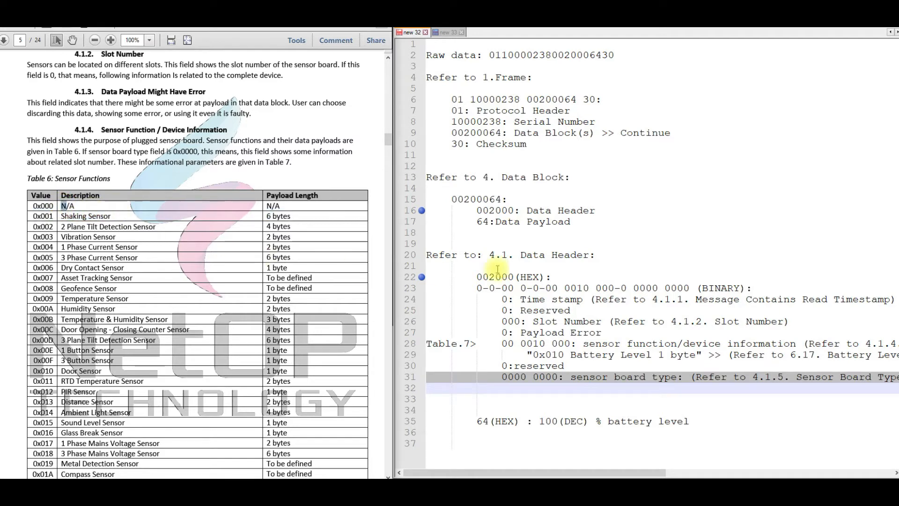
Step: Relate the notes' Battery Level 1 byte entry to data payload 64 and its decimal battery level conversion
left_click(552, 333)
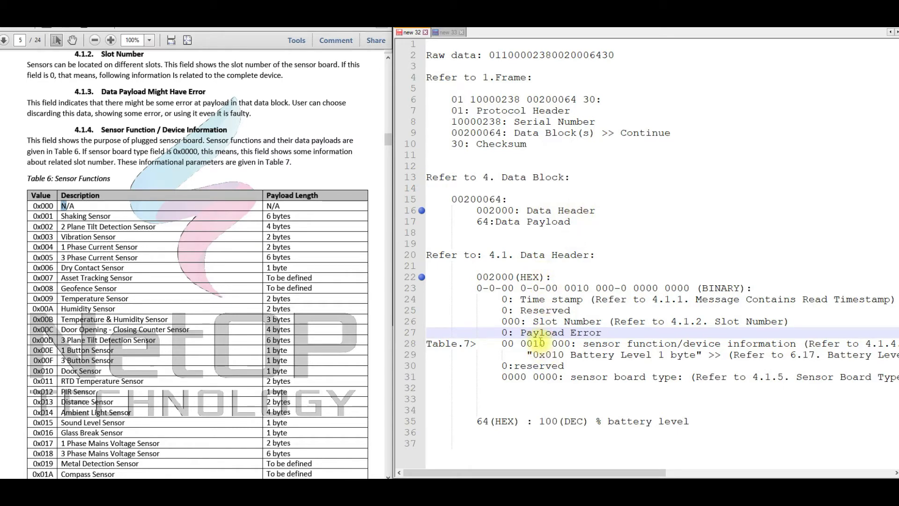
left_click_drag(571, 355, 695, 355)
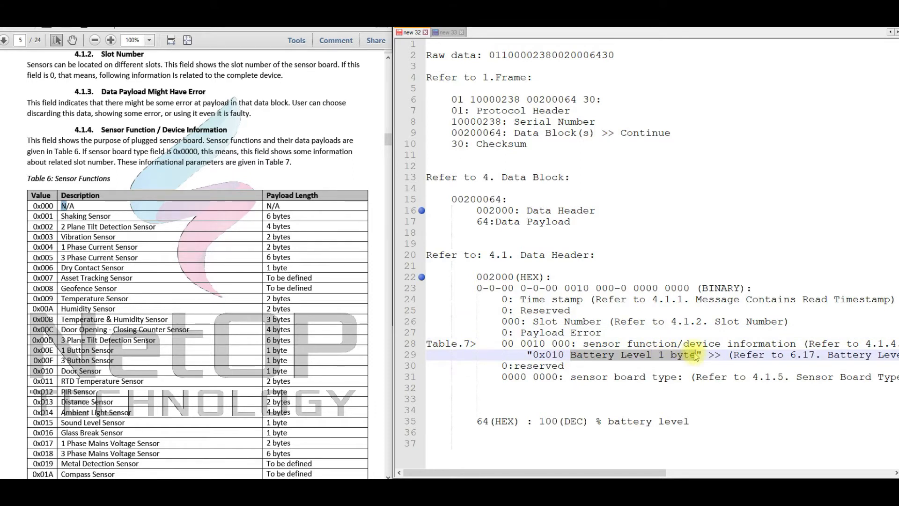
double_click(482, 221)
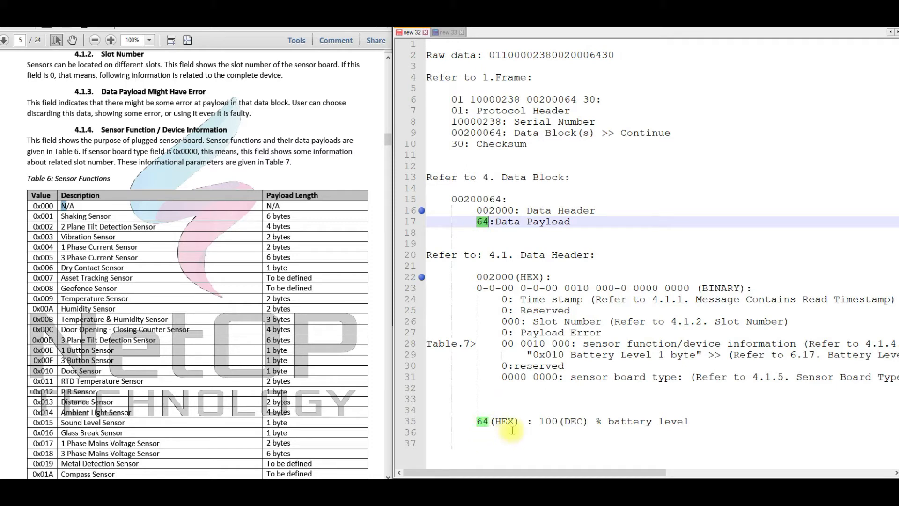
left_click_drag(557, 421, 689, 424)
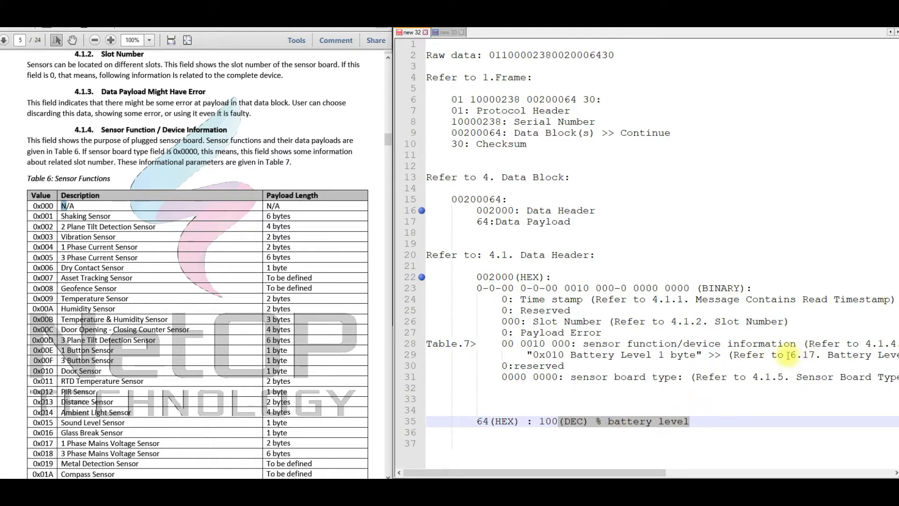
Step: Check the notes' 6.17 reference and search the protocol document for "battery" to find section 6.17 Battery Level
left_click_drag(791, 355, 812, 358)
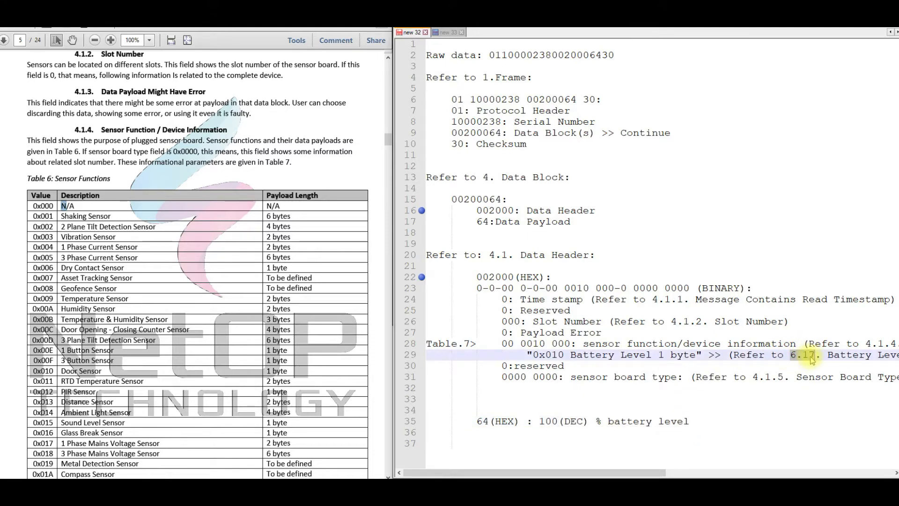
left_click(279, 262)
key("ctrl+a")
key("ctrl+f")
type("ba")
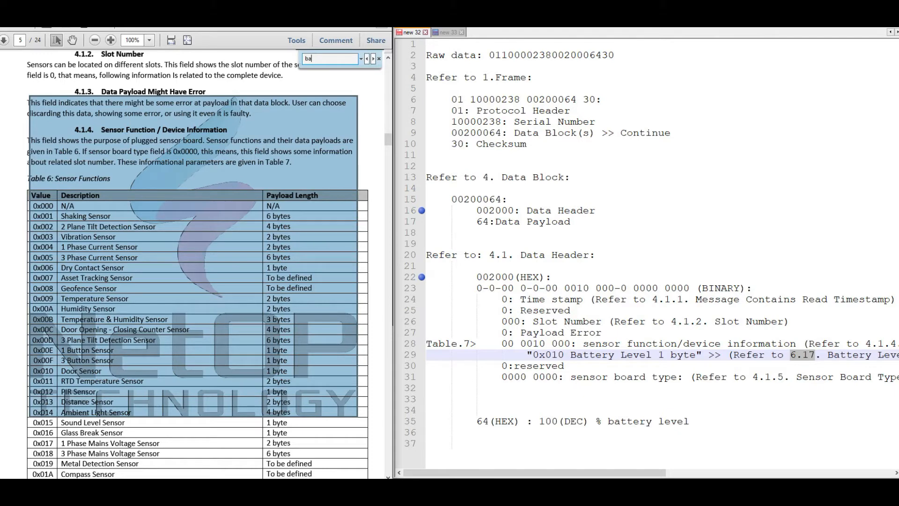
type("ttery")
key("Return")
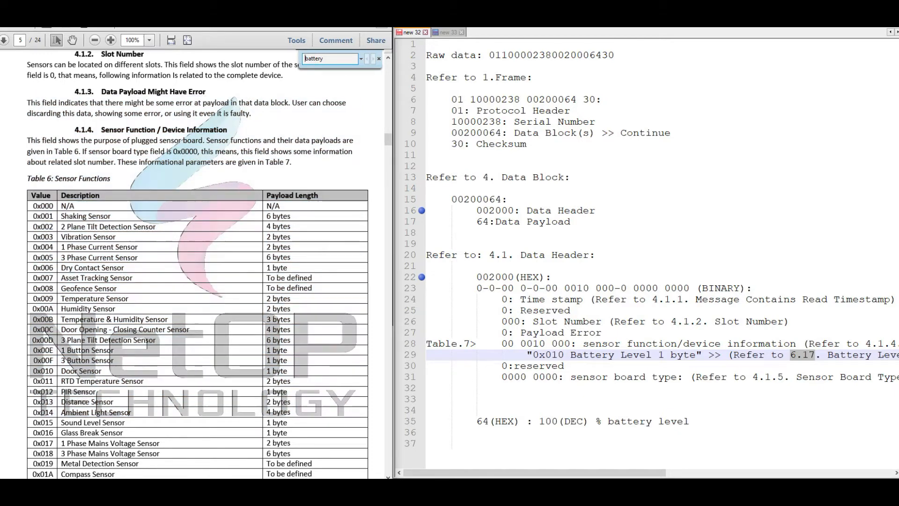
key("Return")
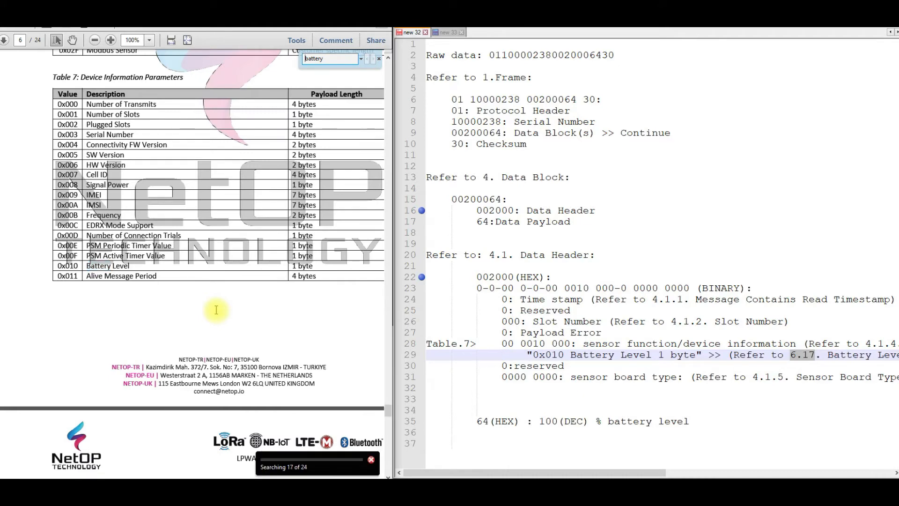
key("Return")
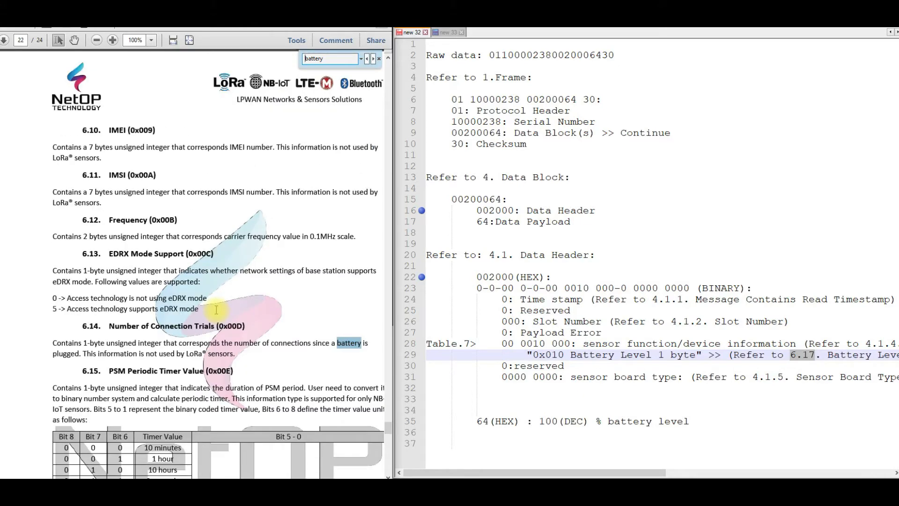
key("Return")
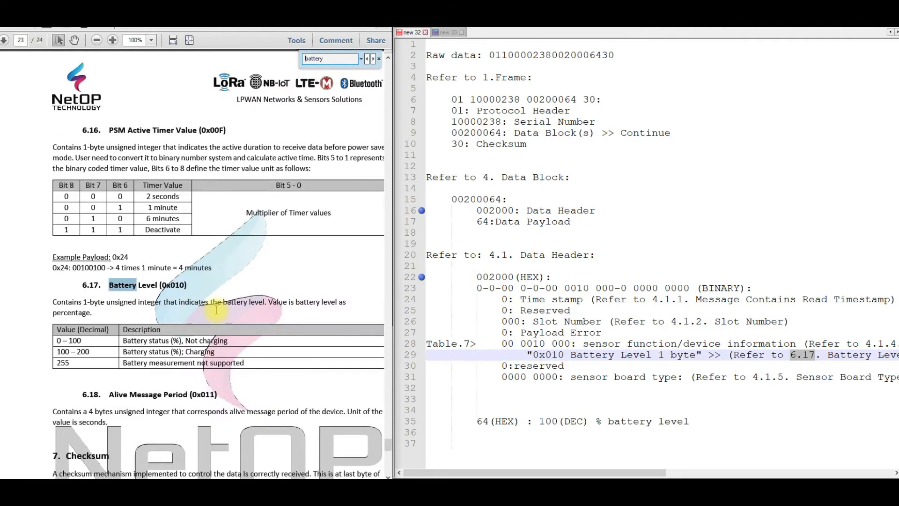
scroll(213, 309, "down", 1)
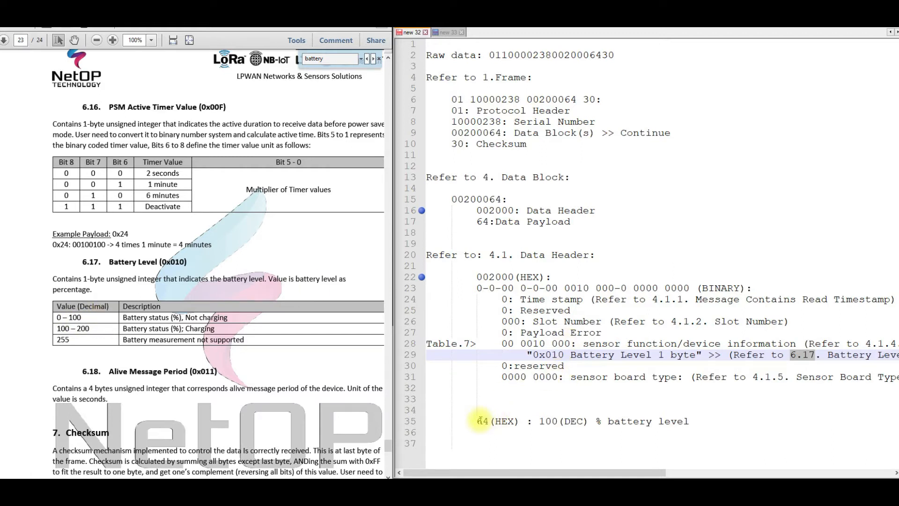
Step: Compare the notes' 64(HEX) : 100(DEC) % battery level line with the section 6.17 value table
double_click(481, 421)
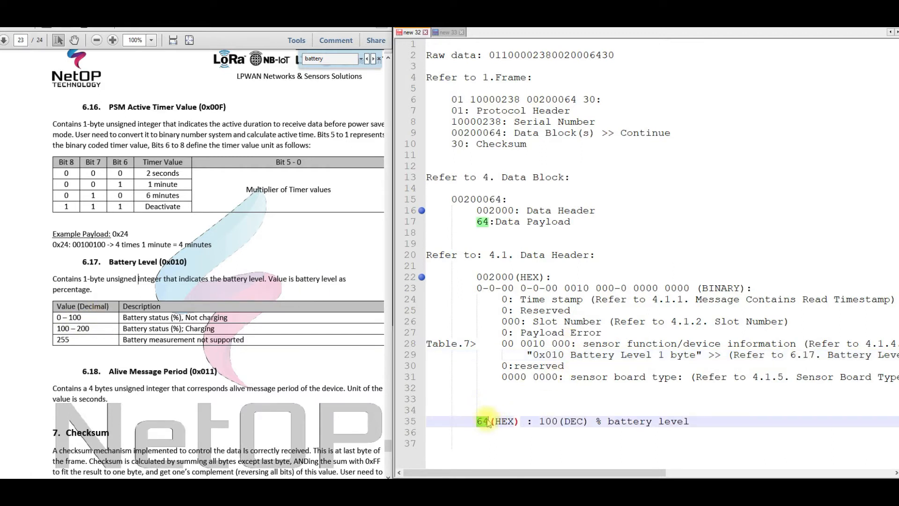
double_click(548, 421)
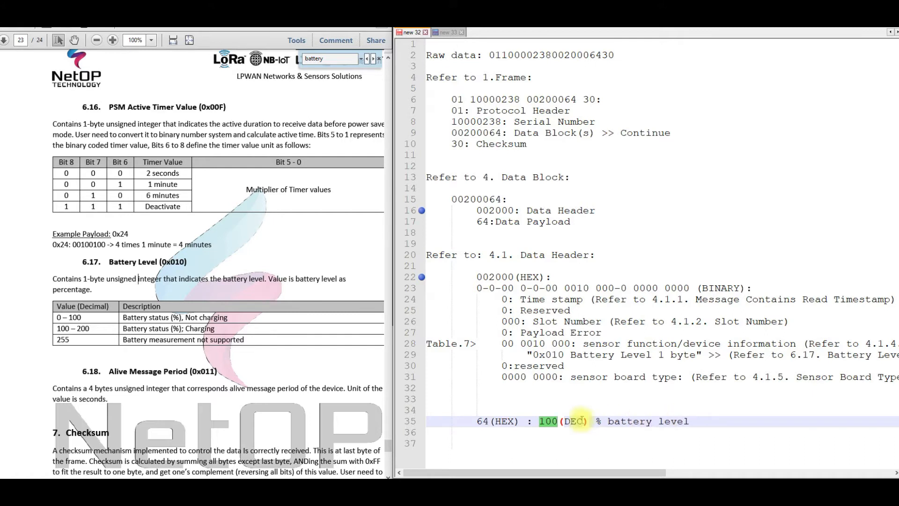
left_click_drag(607, 421, 693, 418)
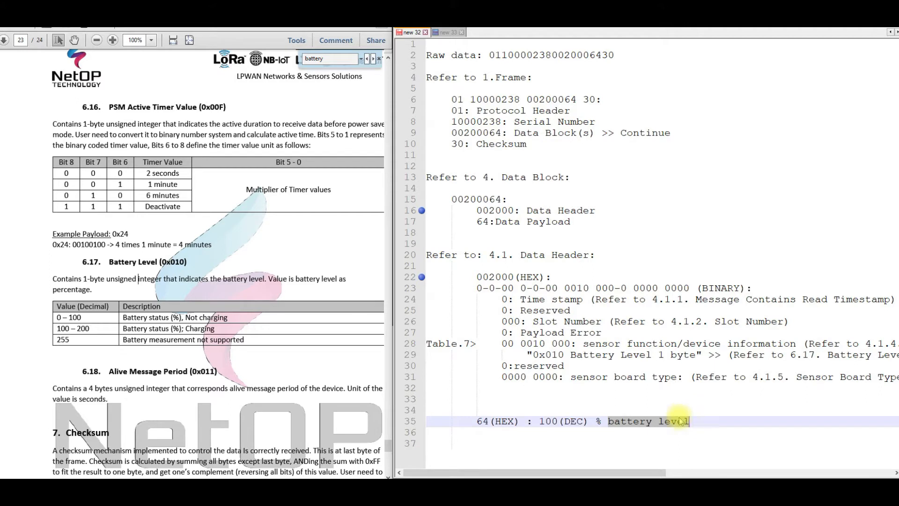
Step: Compare the raw data line in the new 33 notes with the one in new 32, ending in new 33
left_click(448, 32)
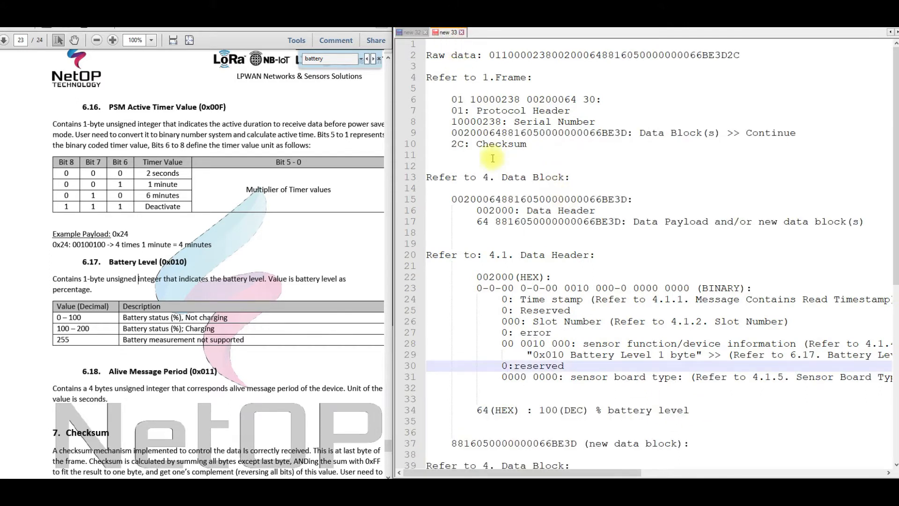
left_click(546, 56)
double_click(546, 55)
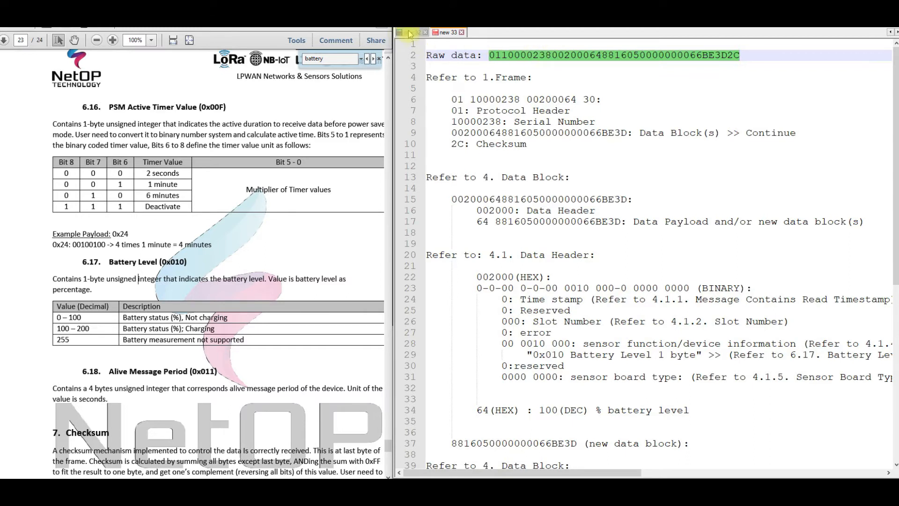
key("ctrl+Tab")
double_click(557, 55)
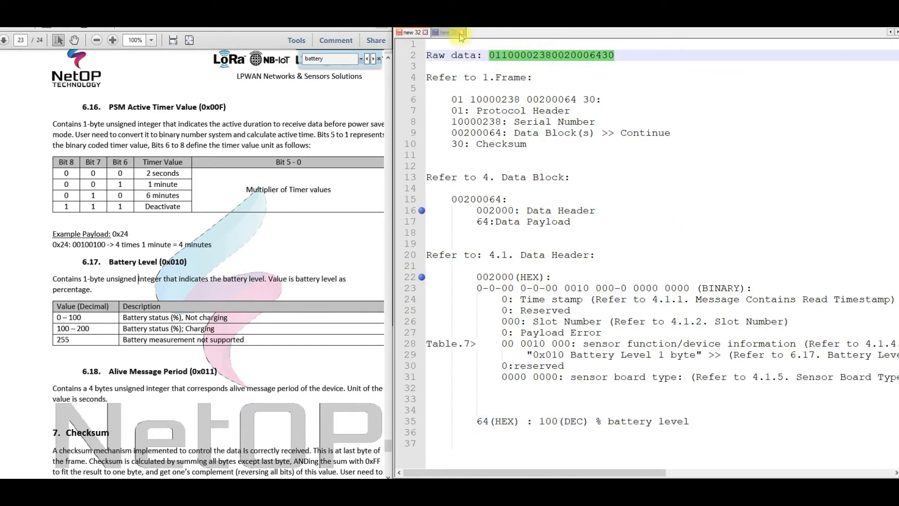
key("ctrl+Tab")
left_click(580, 83)
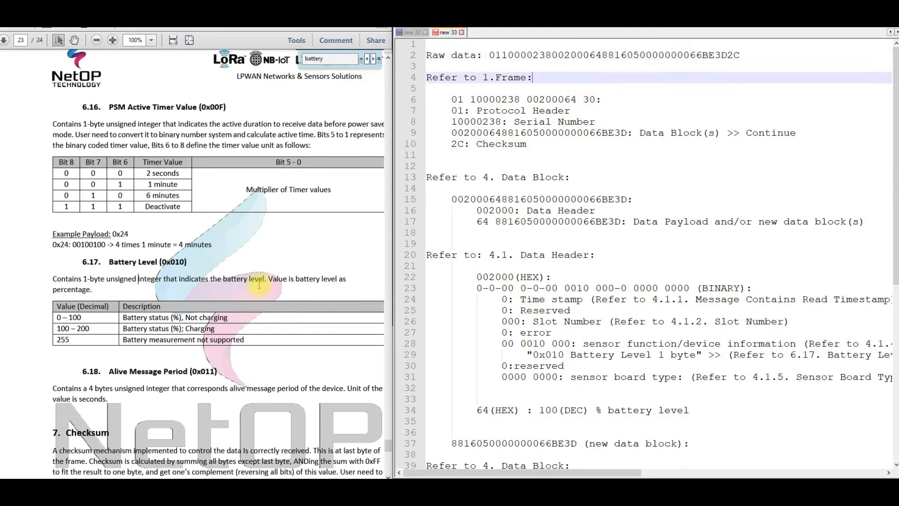
Step: Return to the start of the protocol document and locate section 1 Frame with Table 1 Frame Format
left_click_drag(389, 444, 396, 46)
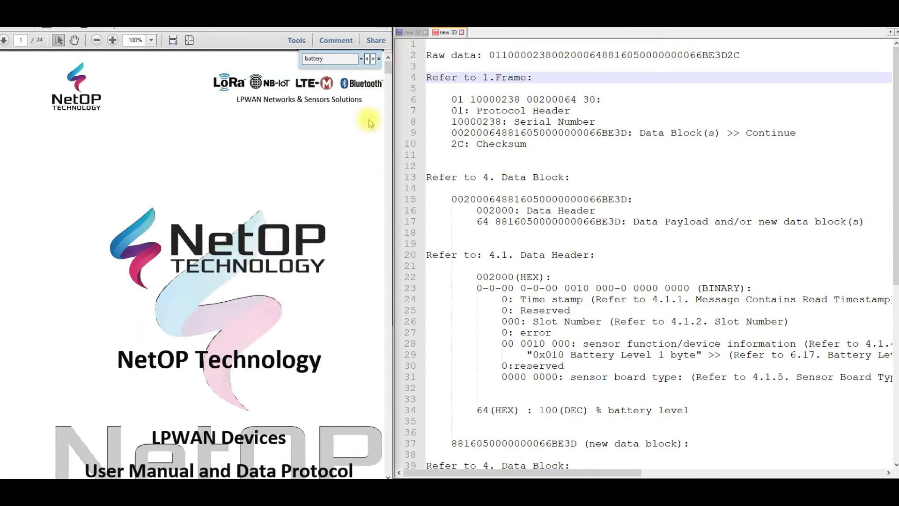
scroll(230, 185, "down", 10)
scroll(230, 185, "down", 15)
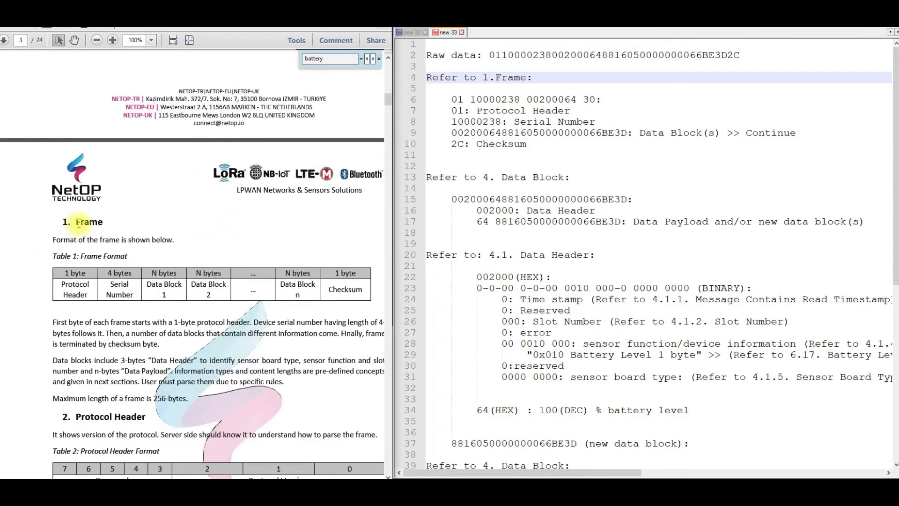
Step: Match the protocol header, serial number and data block lines in the new 33 notes with Table 1 Frame Format
scroll(72, 236, "down", 1)
left_click_drag(61, 257, 86, 268)
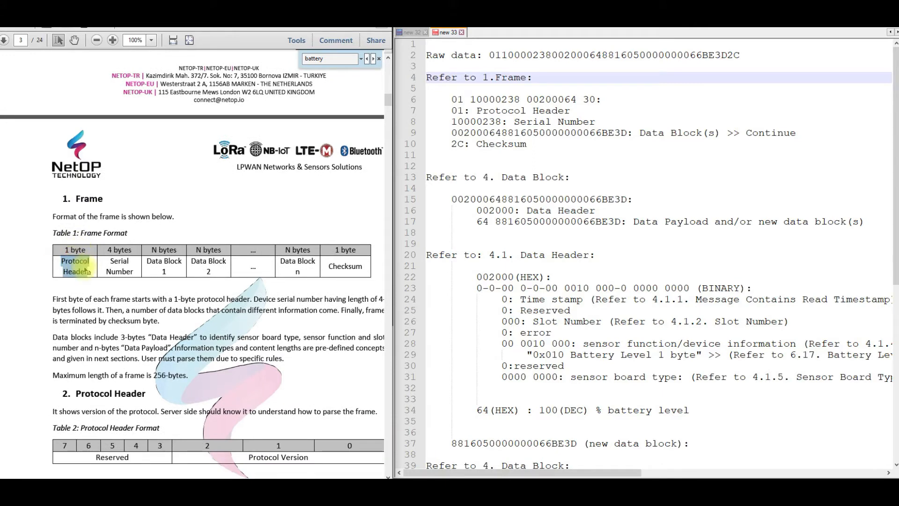
double_click(454, 111)
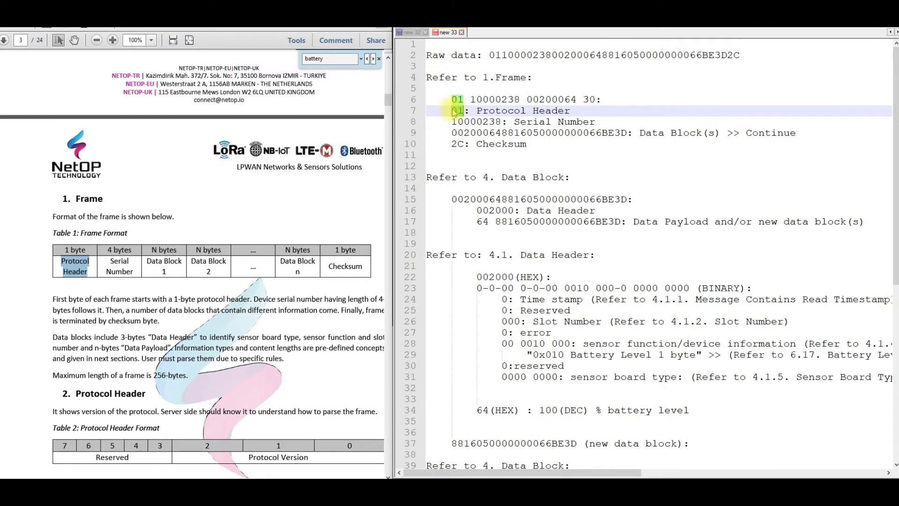
double_click(462, 122)
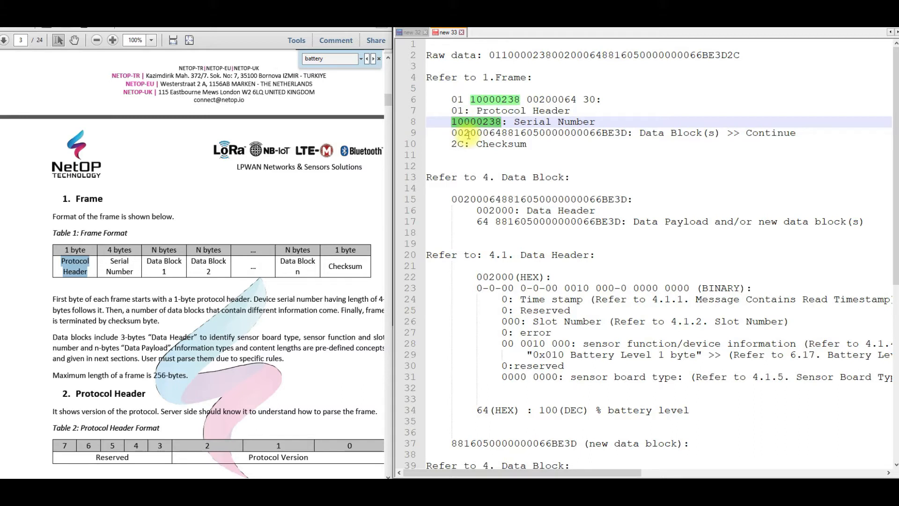
double_click(468, 134)
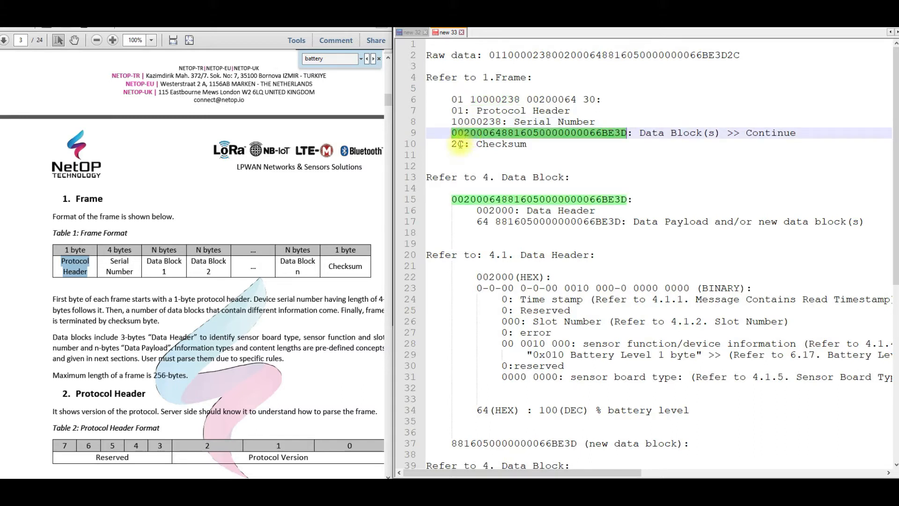
Step: Replace the checksum byte 30 at the end of the notes' frame breakdown line with 2C
double_click(589, 100)
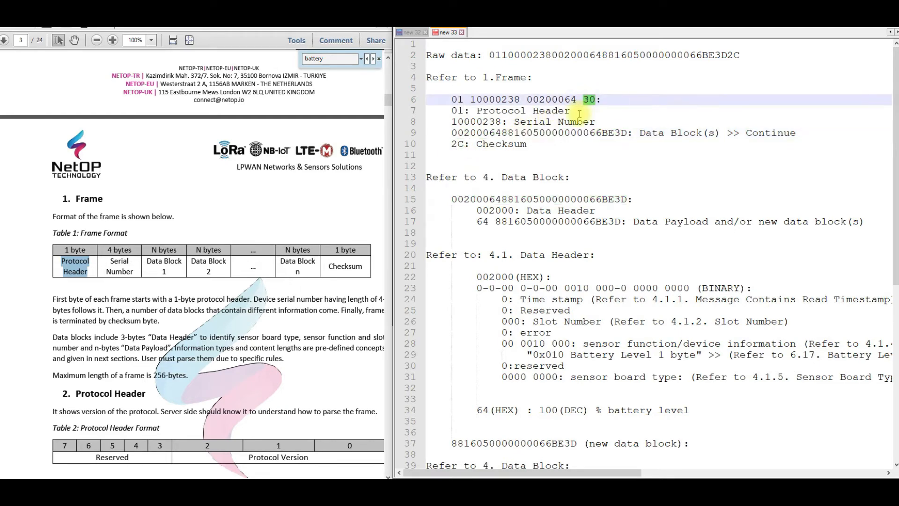
type("2C")
left_click(466, 144)
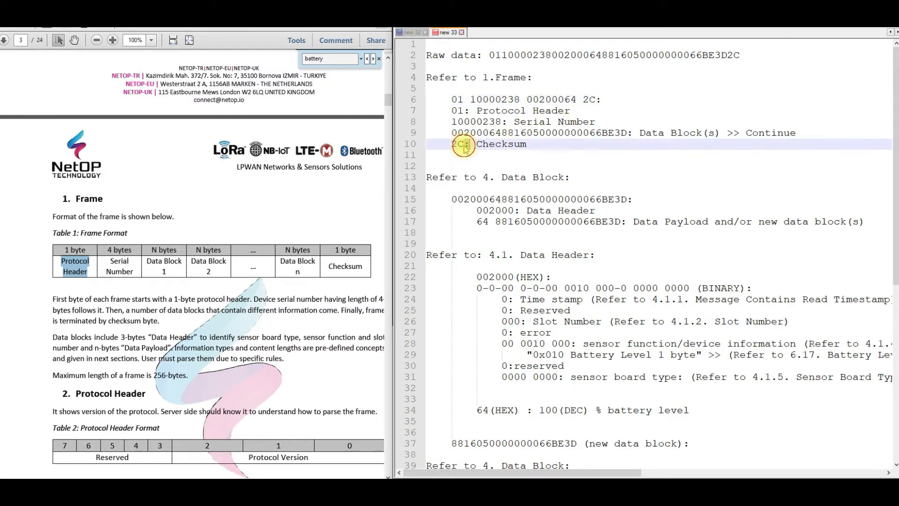
Step: Compare the notes' split of the data block into header 002000 and remaining payload with section 4, Table 3 Data Block Format
double_click(555, 132)
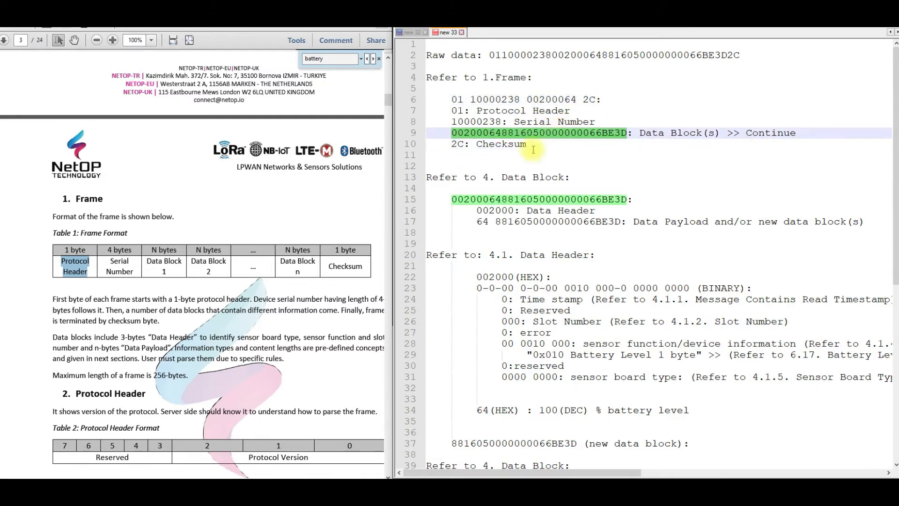
scroll(533, 149, "down", 1)
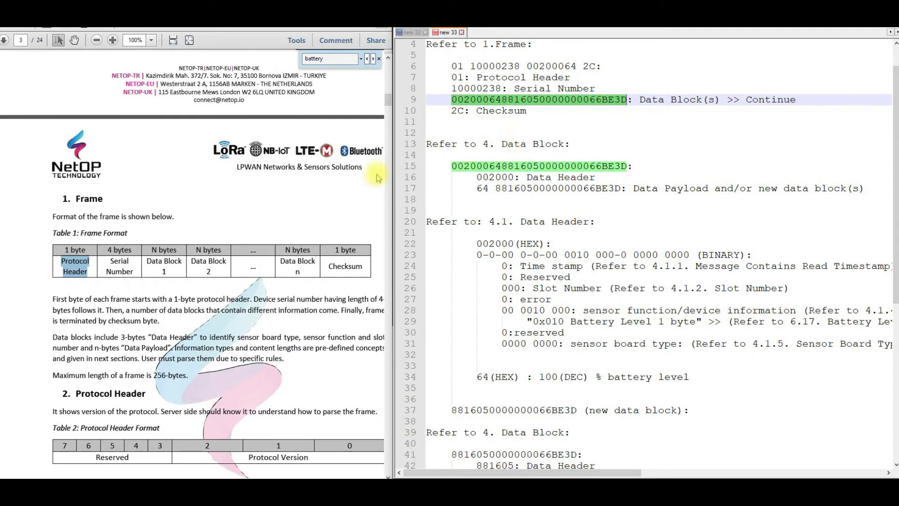
scroll(224, 160, "down", 15)
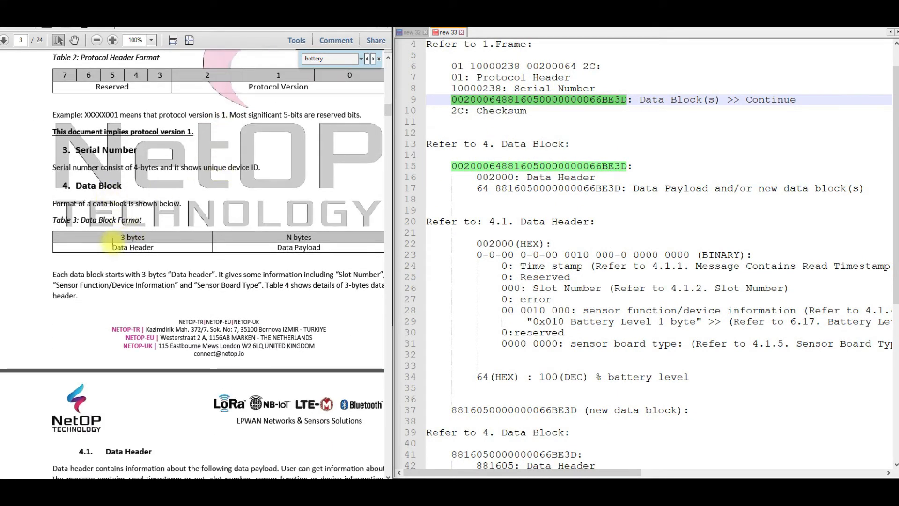
left_click_drag(121, 237, 146, 238)
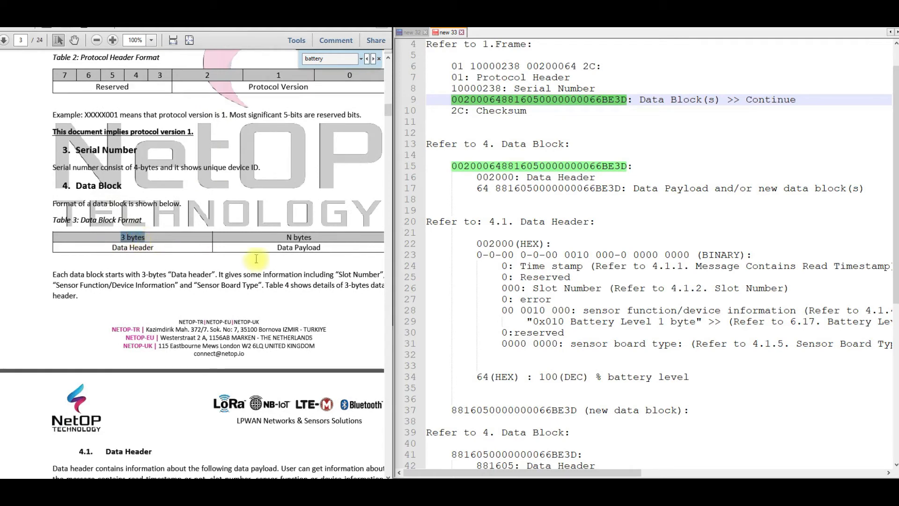
double_click(505, 178)
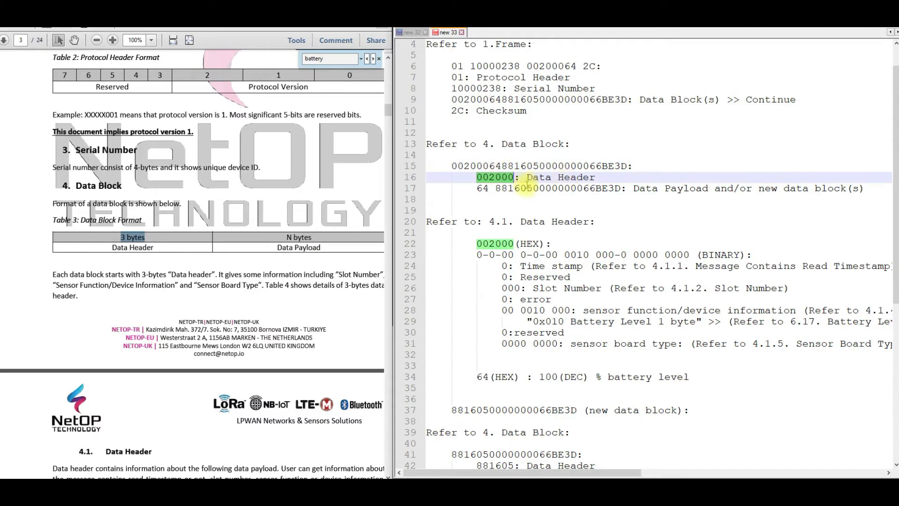
left_click_drag(477, 188, 620, 189)
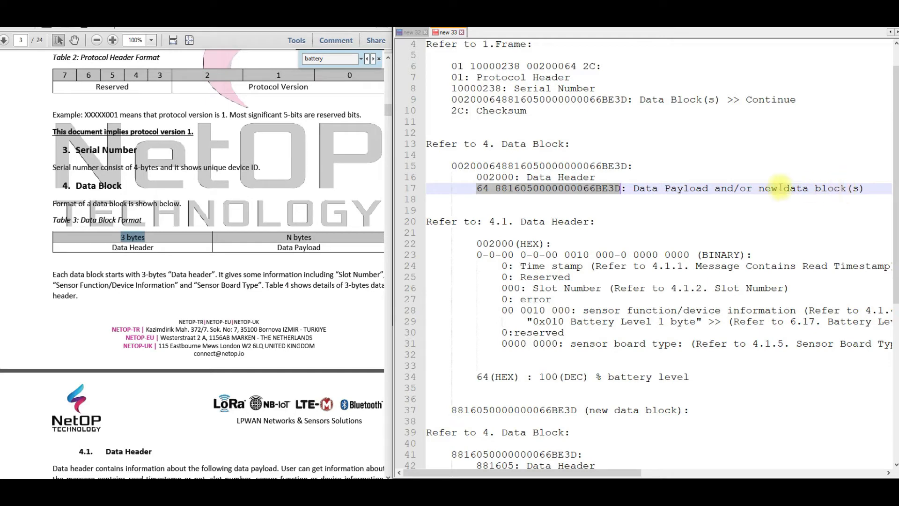
double_click(538, 177)
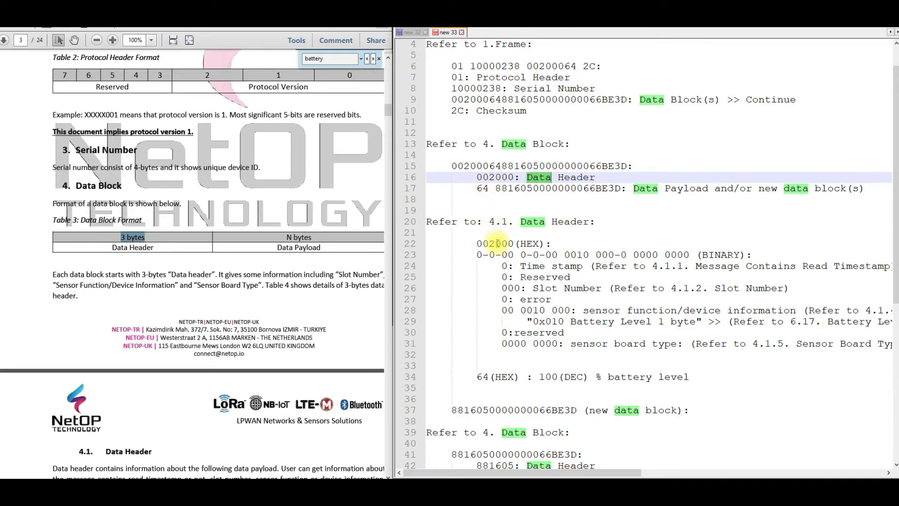
Step: Check the notes' 4.1 Data Header reference and locate that section with Table 4 in the protocol document
scroll(496, 236, "down", 1)
left_click(538, 190)
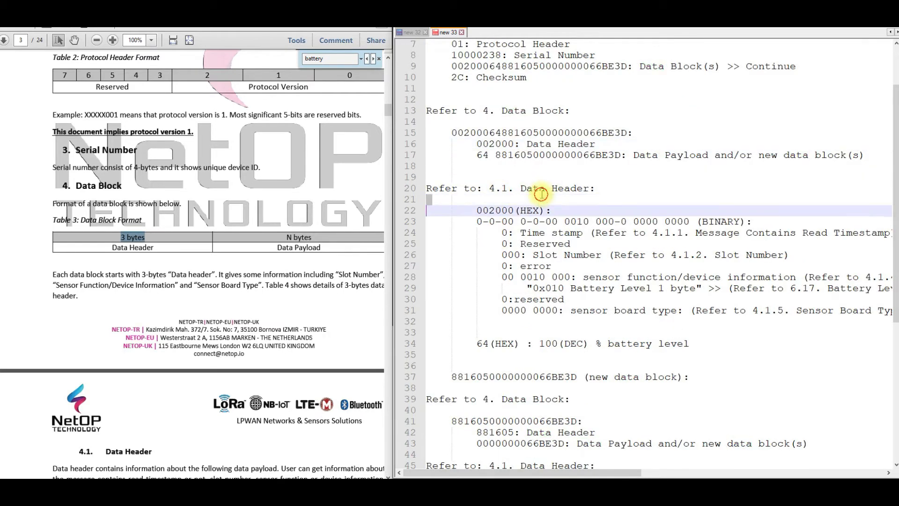
double_click(539, 189)
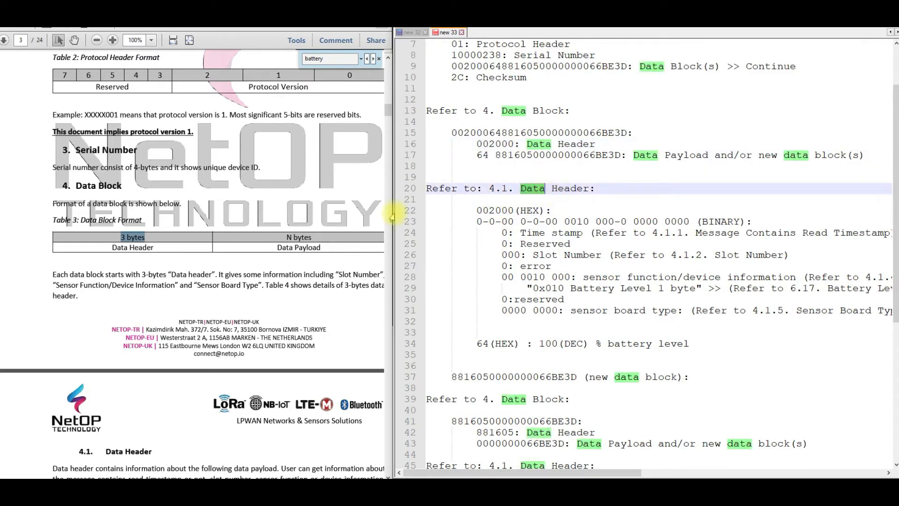
scroll(119, 161, "down", 3)
scroll(119, 160, "down", 10)
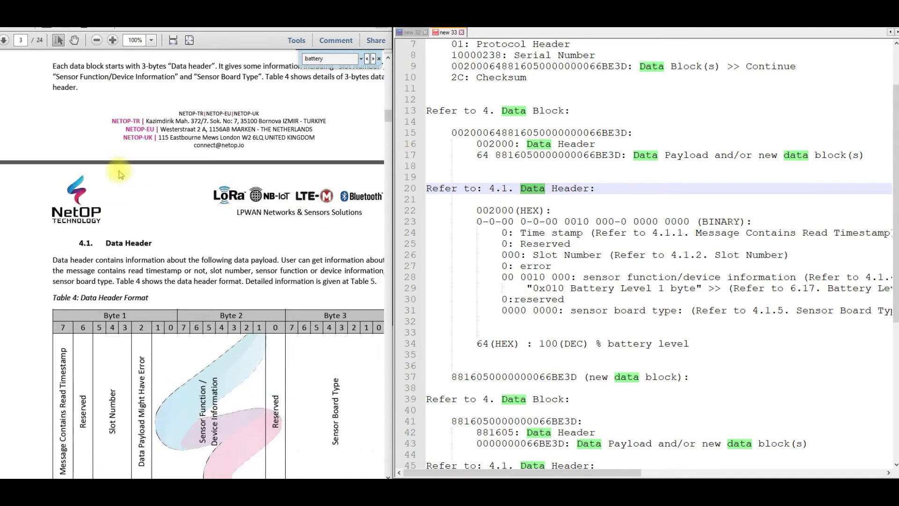
scroll(158, 264, "down", 1)
scroll(192, 229, "down", 2)
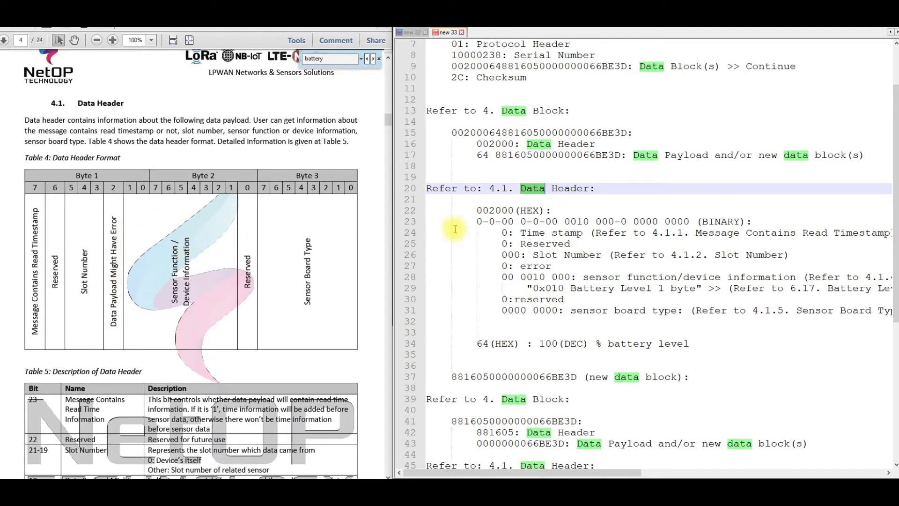
Step: Compare the 002000 header's bit fields with Table 4, from the time stamp bit to the 0x010 Battery Level function entry
double_click(505, 232)
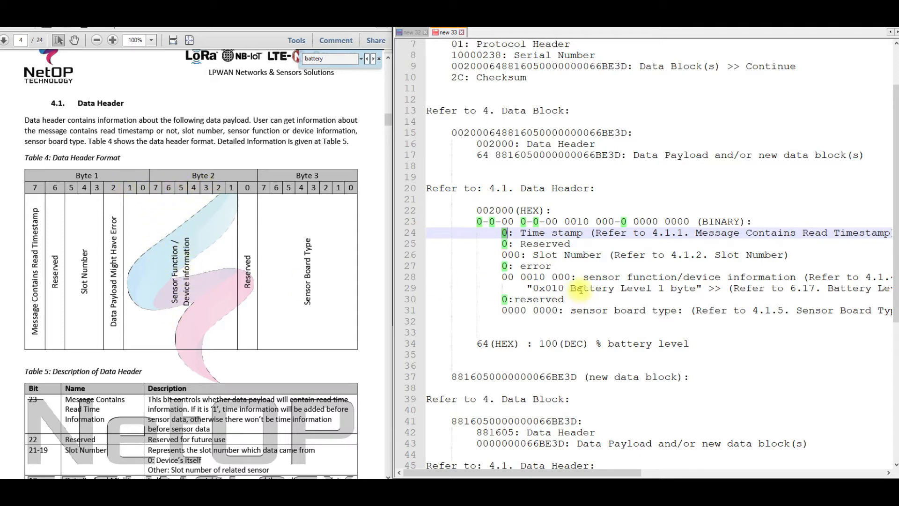
left_click_drag(502, 277, 570, 276)
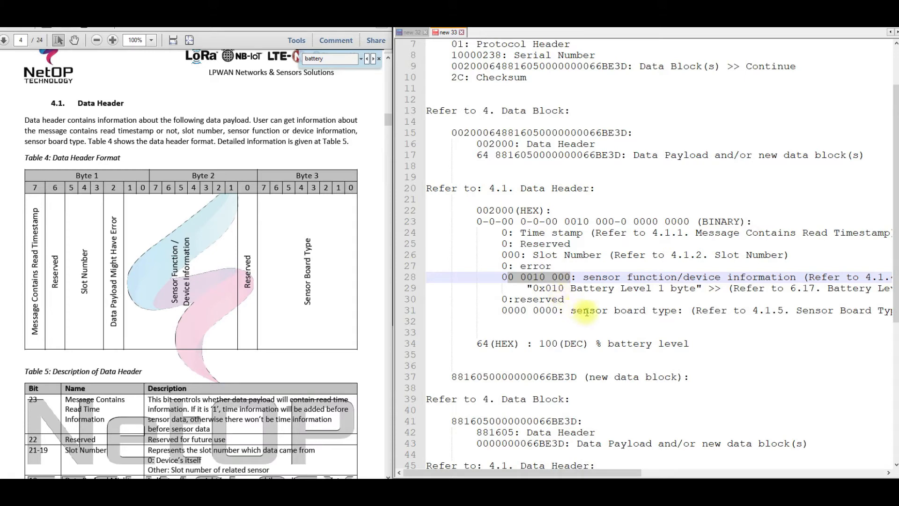
left_click(565, 289)
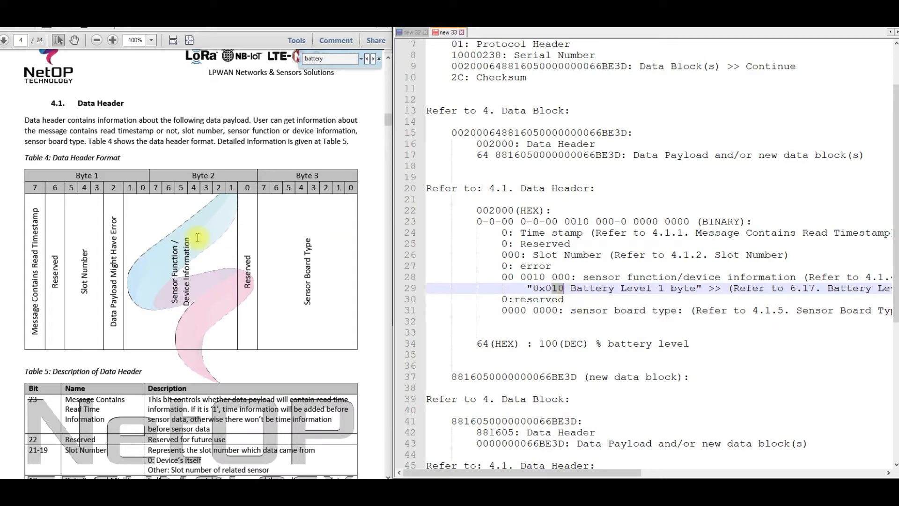
left_click(567, 473)
left_click_drag(566, 474, 580, 473)
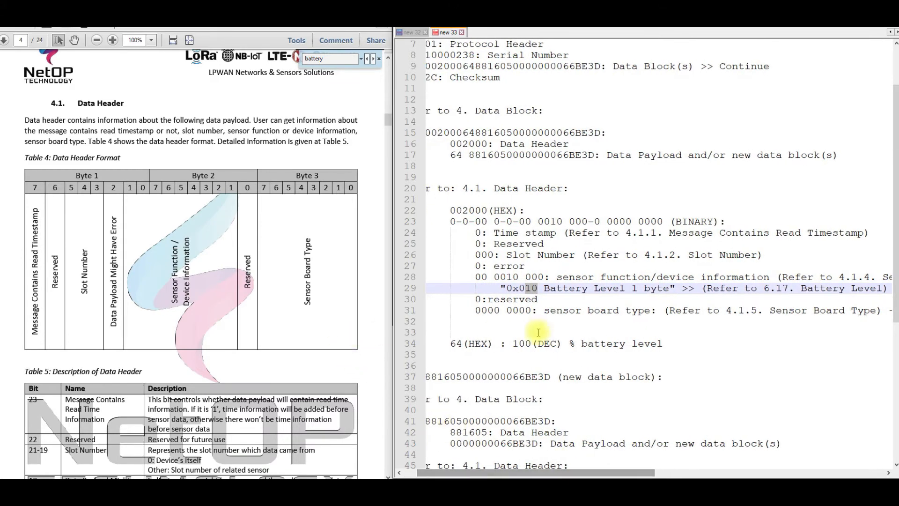
left_click(550, 288)
left_click_drag(550, 288, 600, 289)
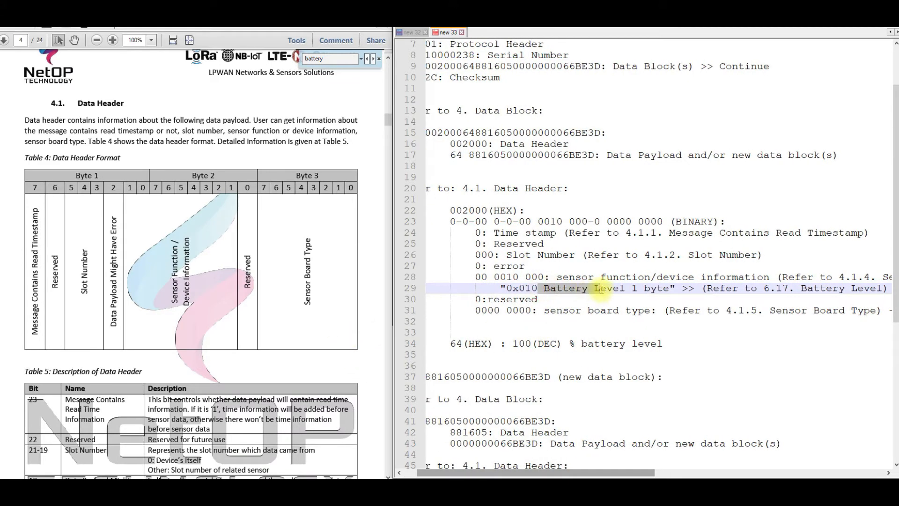
scroll(562, 274, "down", 2)
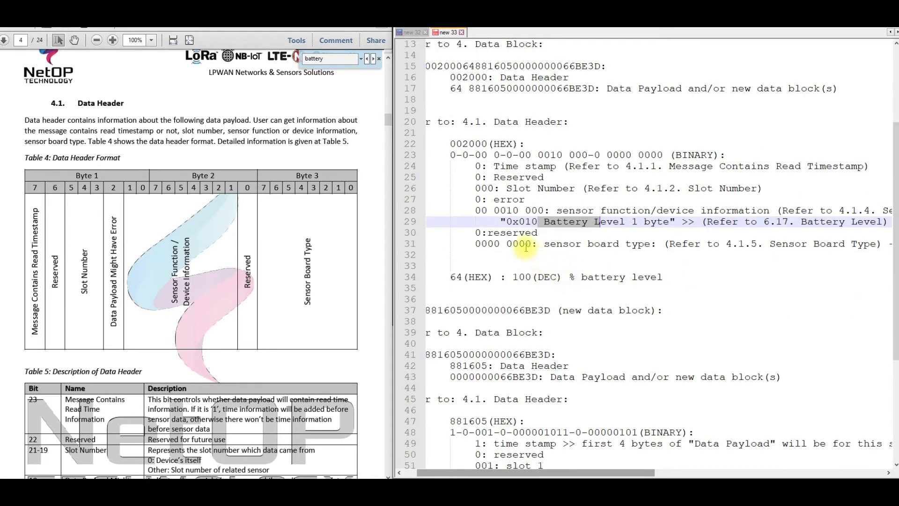
scroll(491, 225, "up", 1)
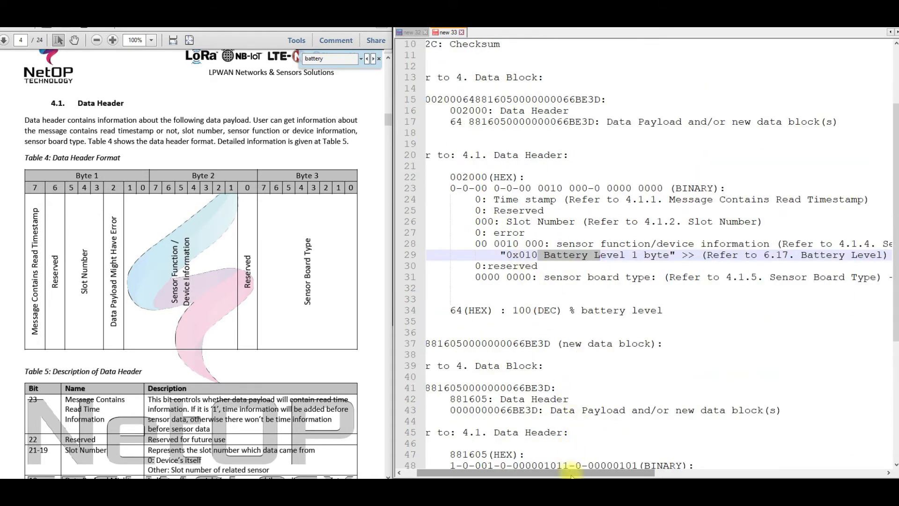
left_click_drag(569, 472, 555, 473)
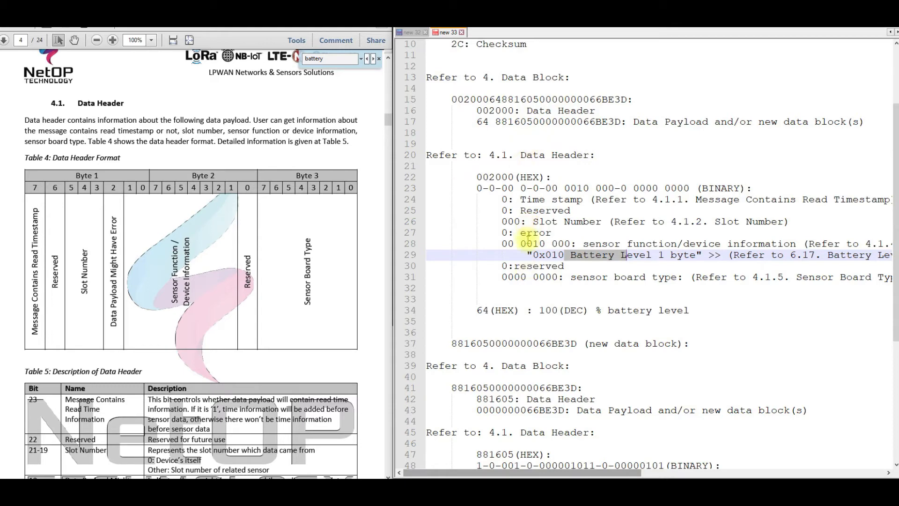
double_click(482, 310)
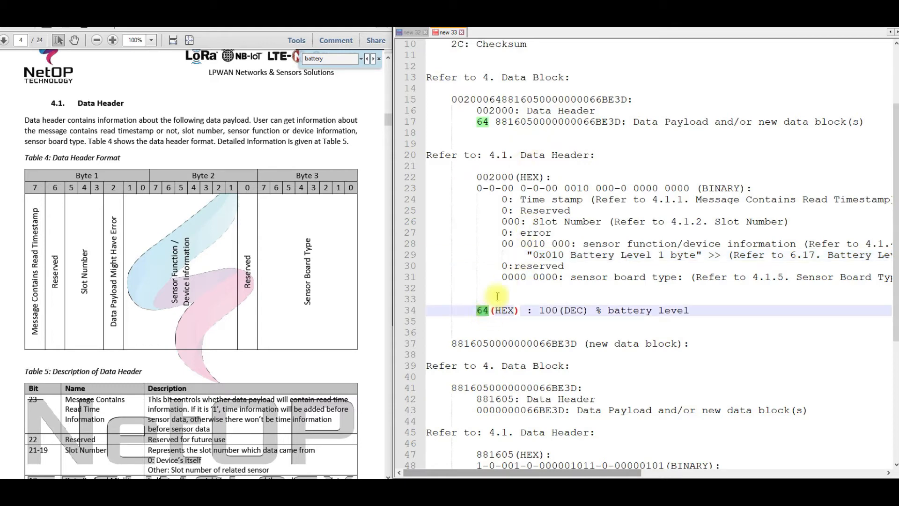
double_click(548, 310)
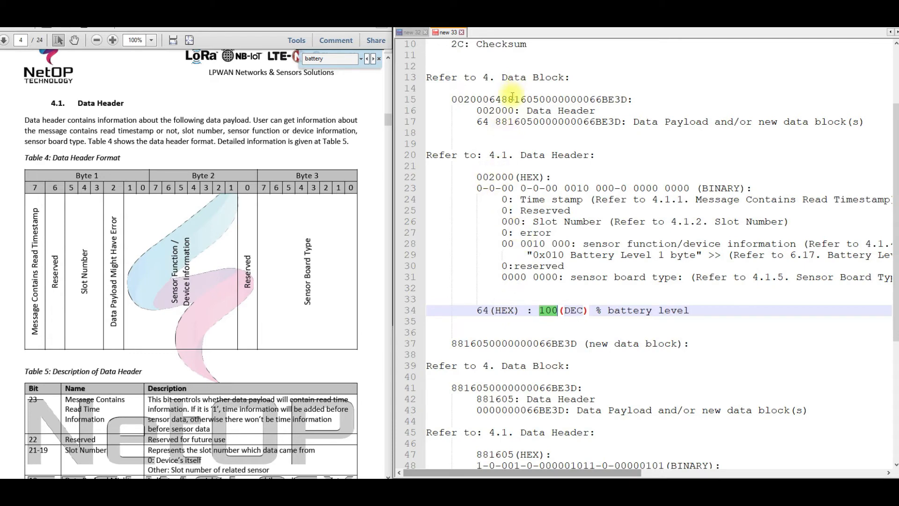
left_click_drag(427, 155, 758, 293)
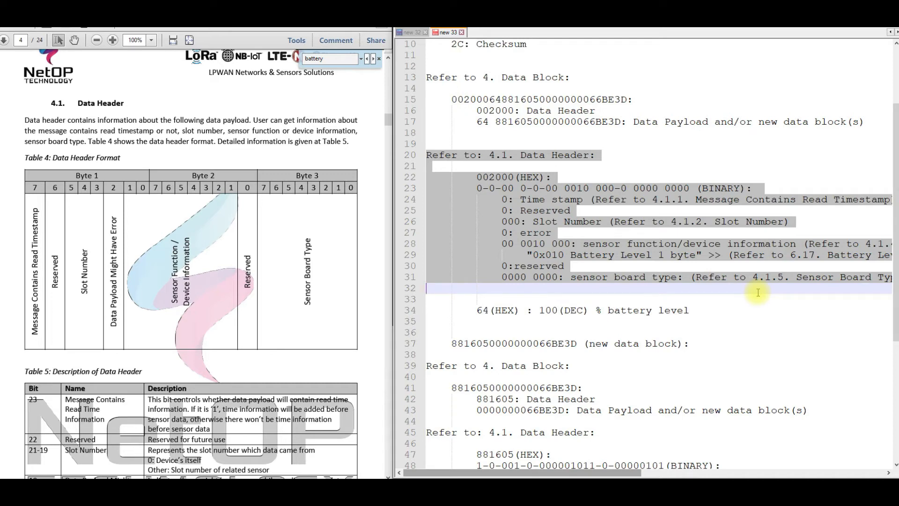
double_click(482, 122)
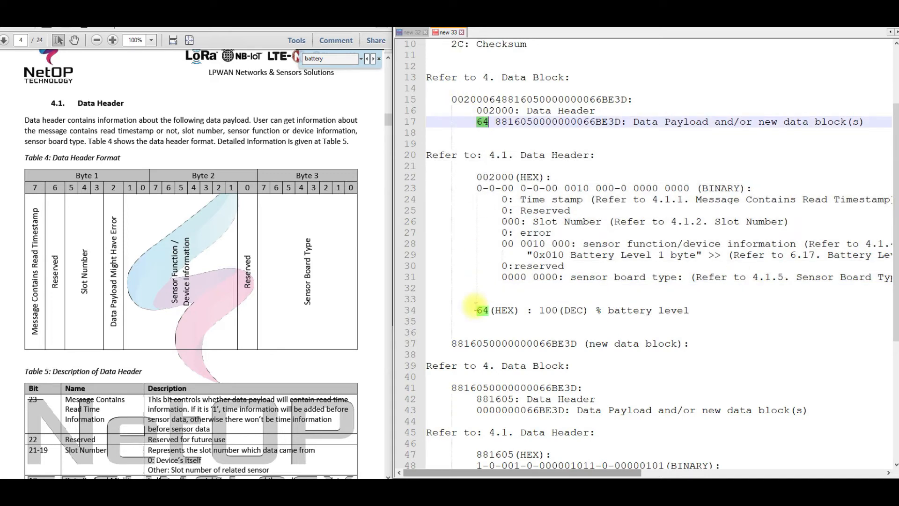
double_click(549, 123)
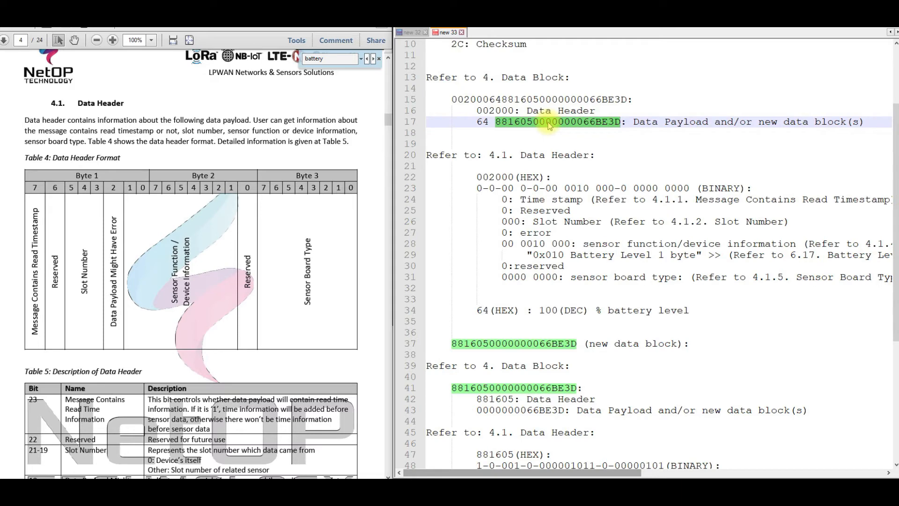
Step: Compare the new data block's 881605 header in the notes with the 3-byte Data Header in section 4, Table 3
scroll(546, 125, "down", 4)
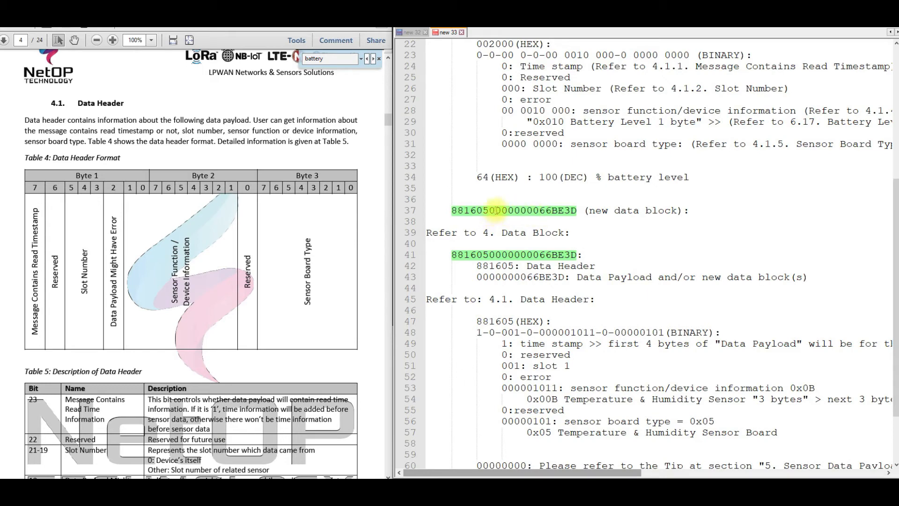
scroll(185, 234, "up", 15)
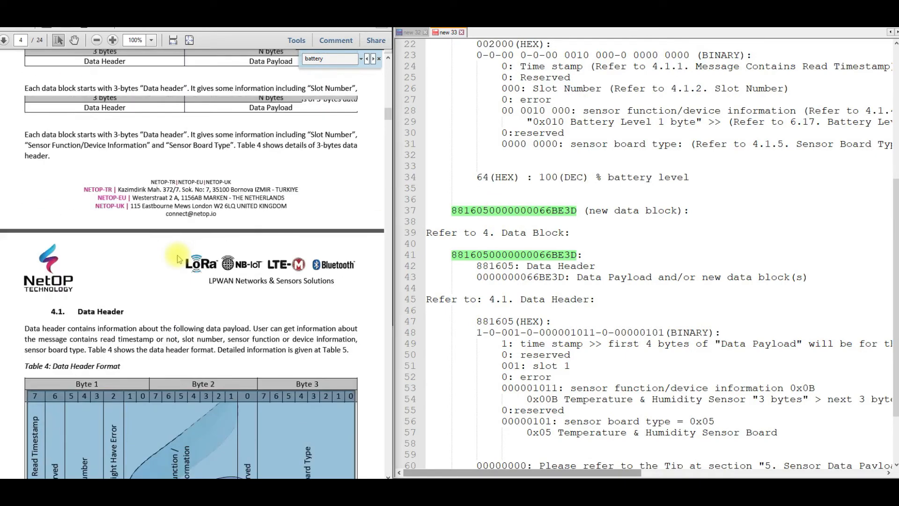
scroll(179, 266, "up", 2)
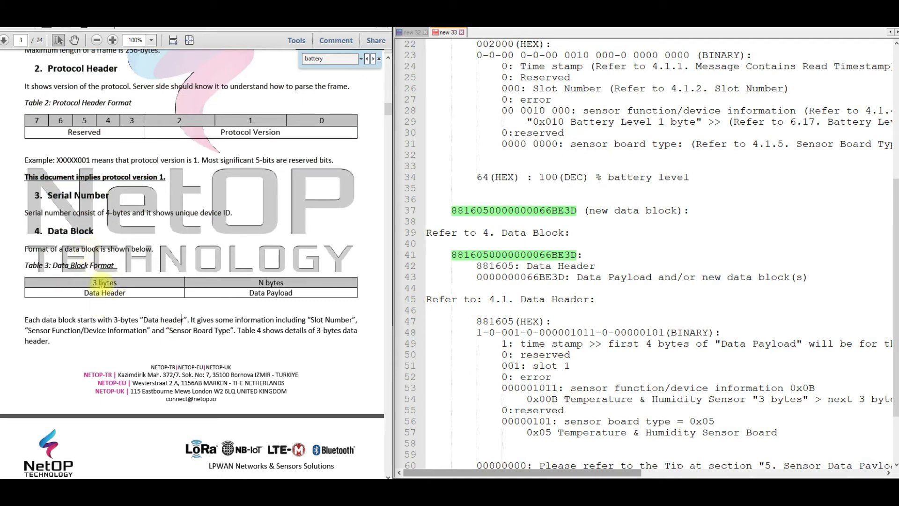
scroll(519, 320, "down", 1)
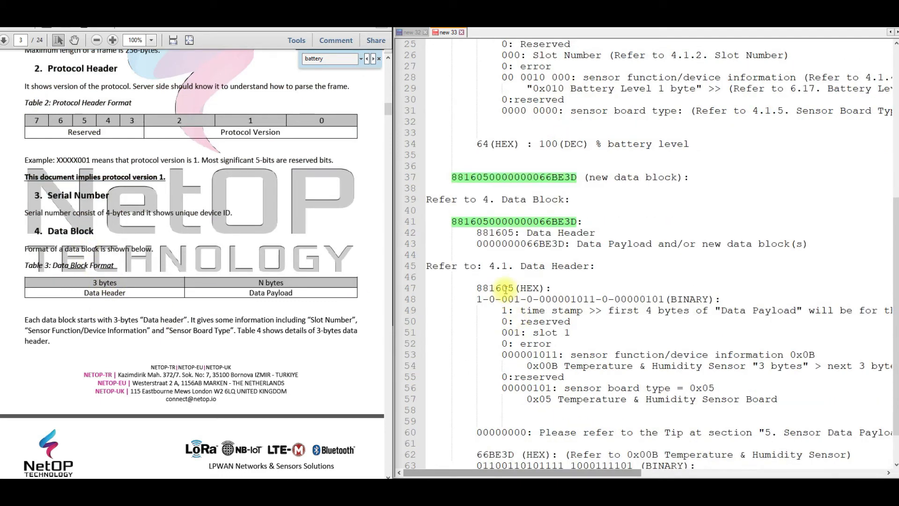
double_click(506, 288)
double_click(494, 233)
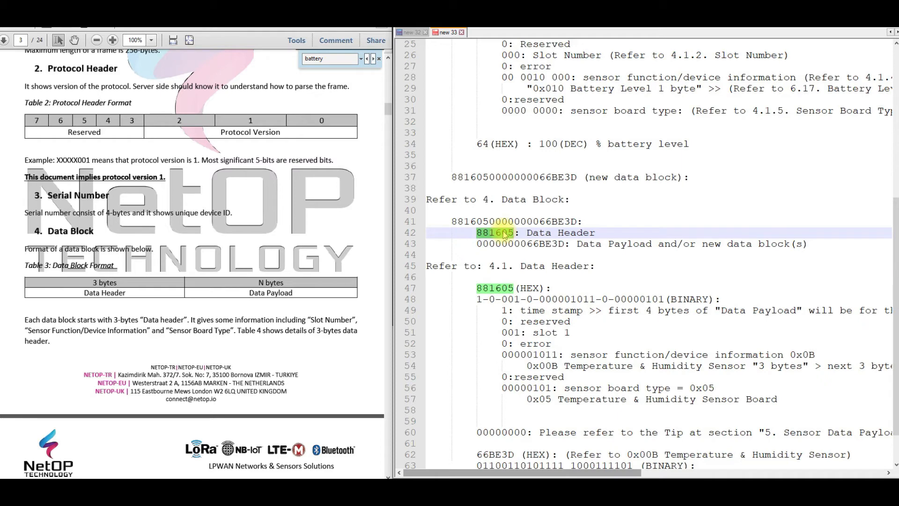
Step: Compare the 881605 header's time stamp, reserved and slot bits in the notes with Table 4 in section 4.1 of the protocol document
scroll(591, 235, "down", 1)
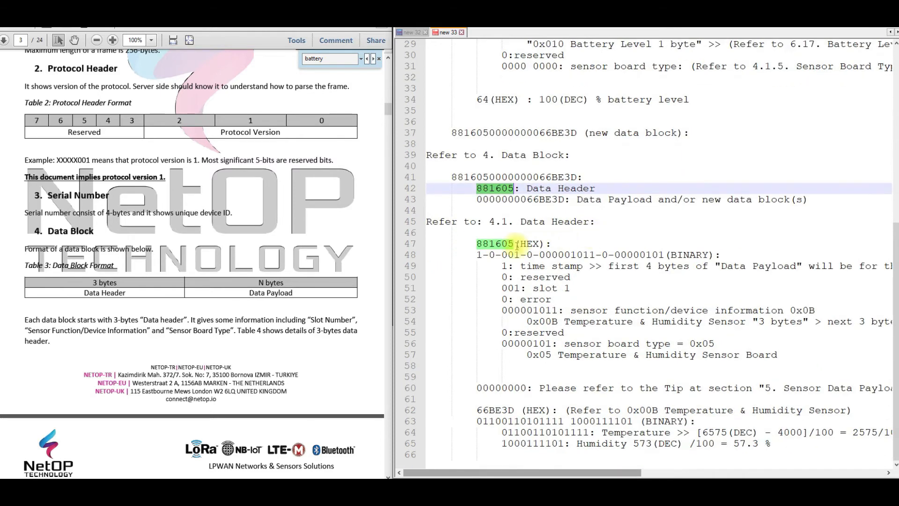
left_click(503, 244)
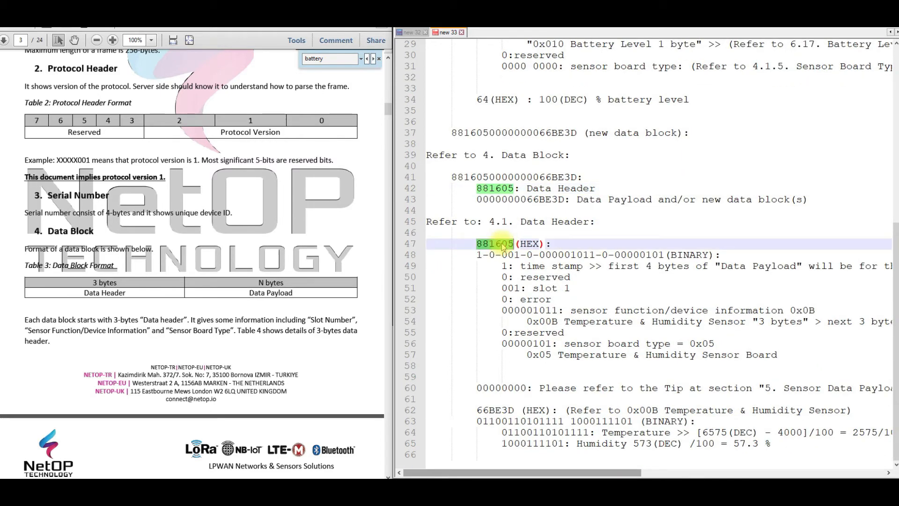
scroll(281, 248, "down", 10)
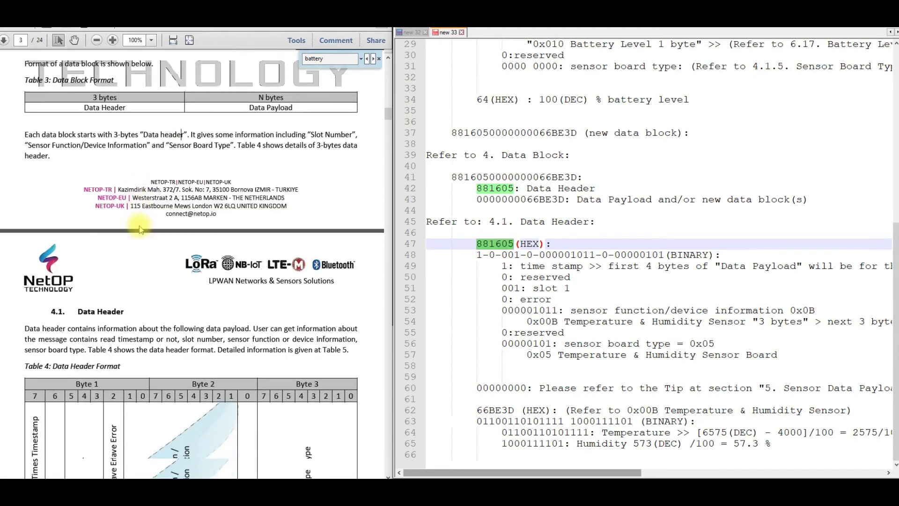
scroll(139, 224, "down", 1)
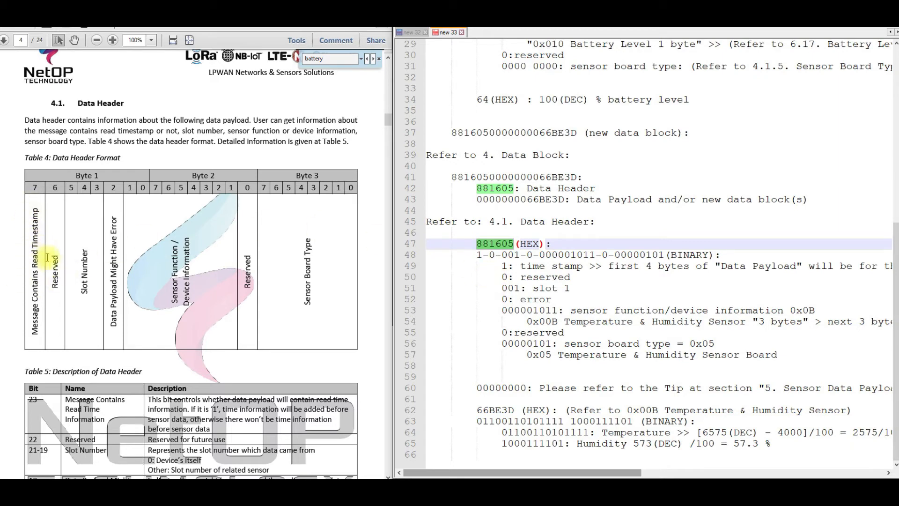
double_click(531, 266)
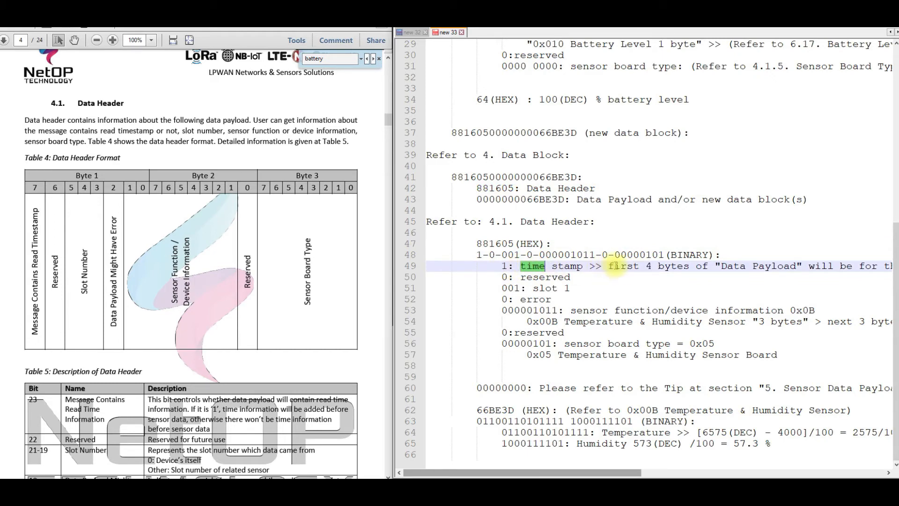
left_click_drag(477, 243, 793, 361)
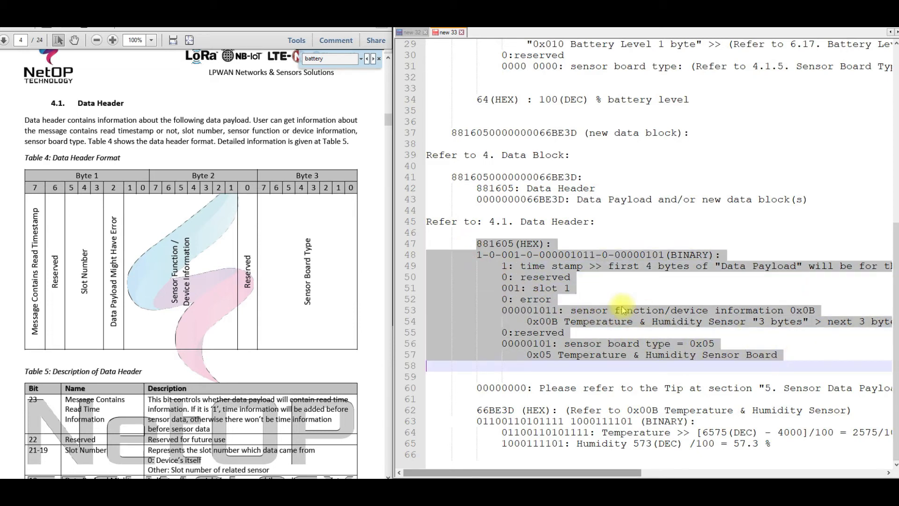
left_click(543, 276)
double_click(544, 288)
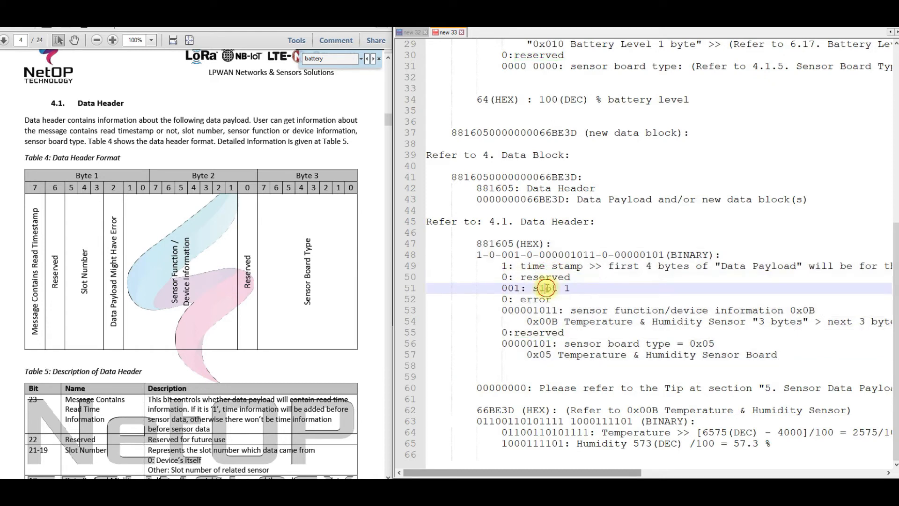
double_click(588, 310)
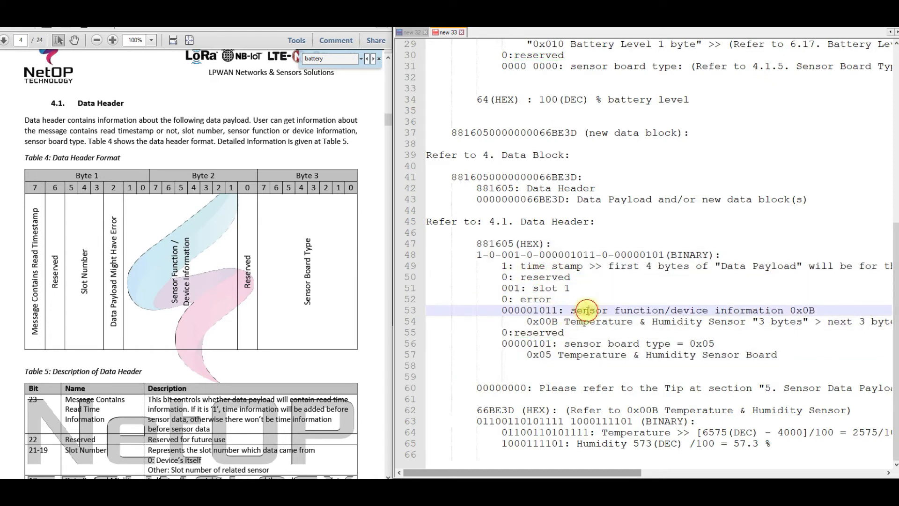
double_click(533, 311)
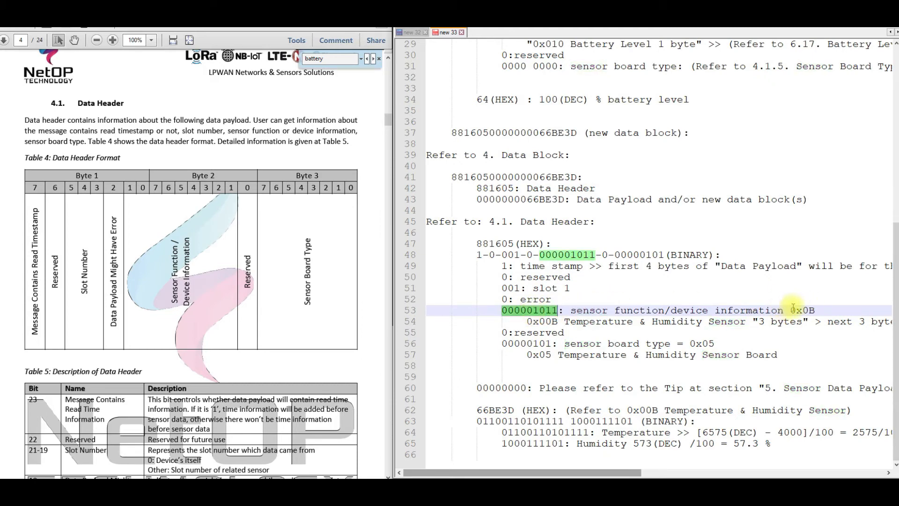
left_click_drag(790, 310, 817, 309)
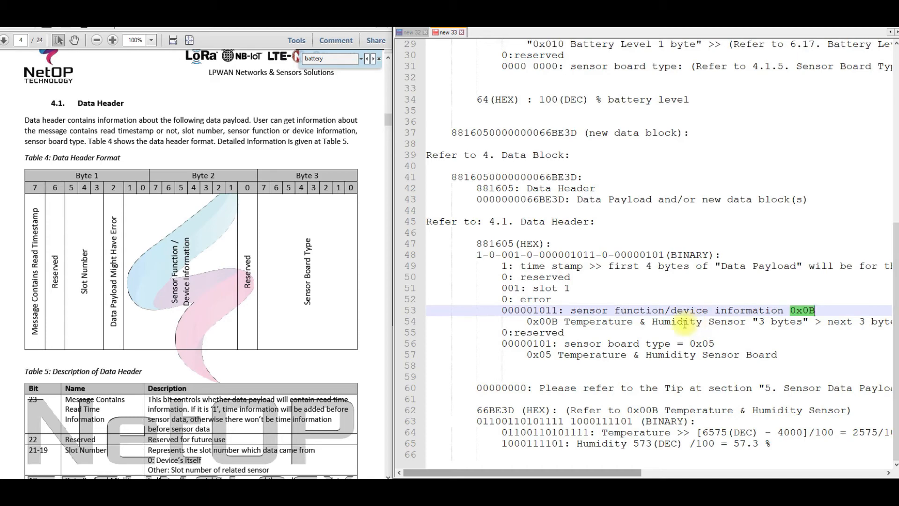
scroll(202, 255, "down", 7)
scroll(202, 255, "down", 7)
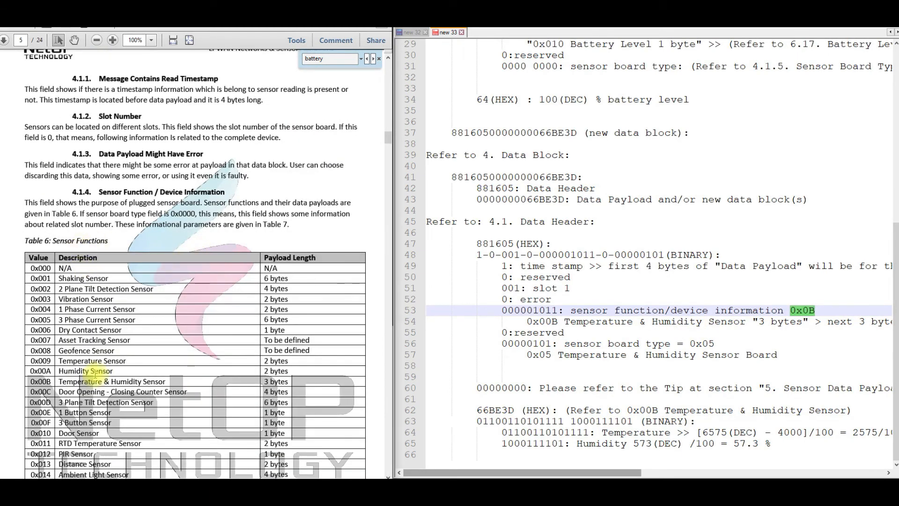
double_click(41, 381)
left_click_drag(96, 384, 294, 381)
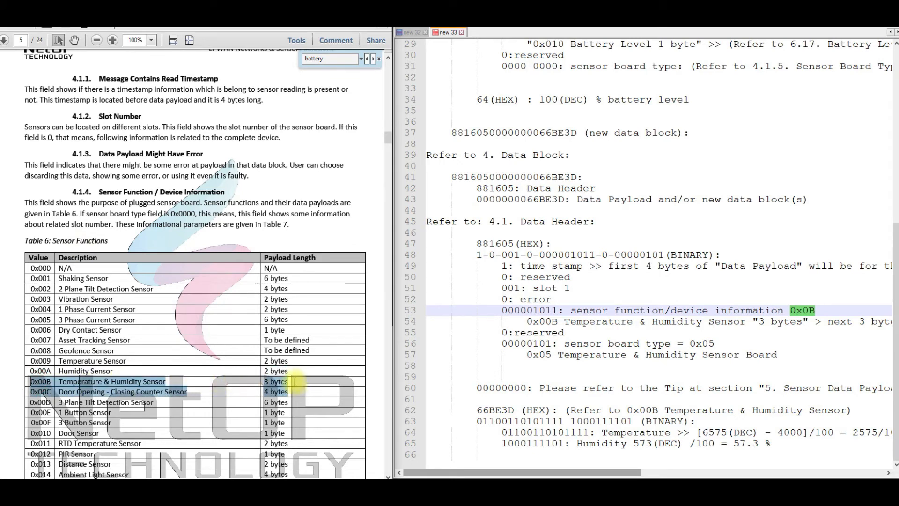
left_click(278, 381)
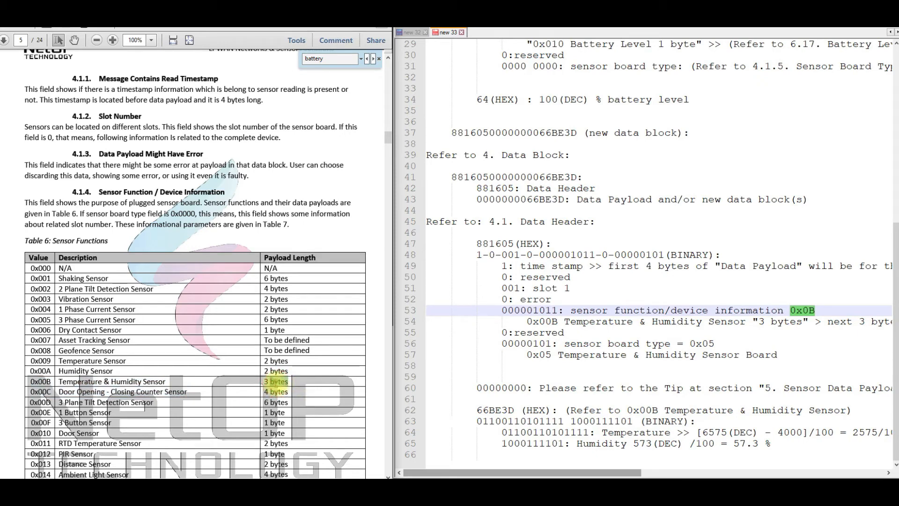
Step: Check the 881605 header's second reserved bit and sensor board type 0x05 against Table 4, reviewing the notes' whole 4.1 Data Header breakdown
left_click_drag(451, 243, 636, 358)
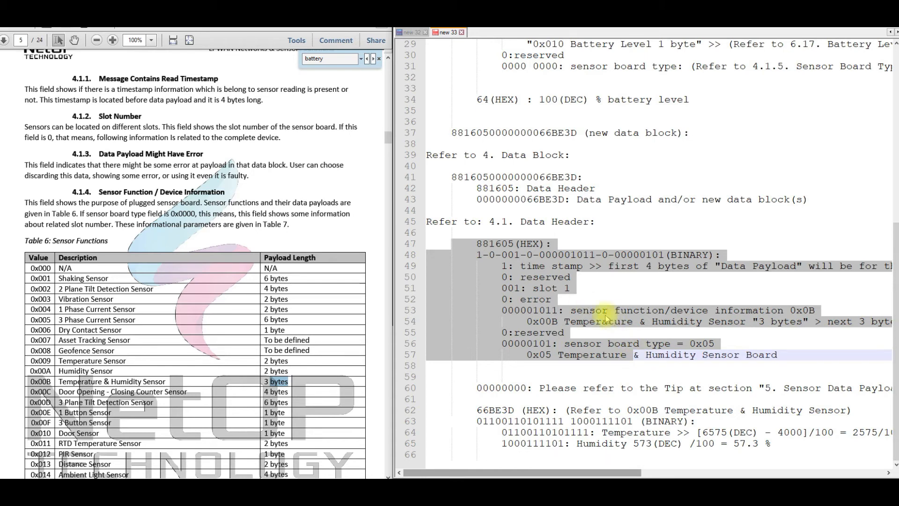
triple_click(566, 266)
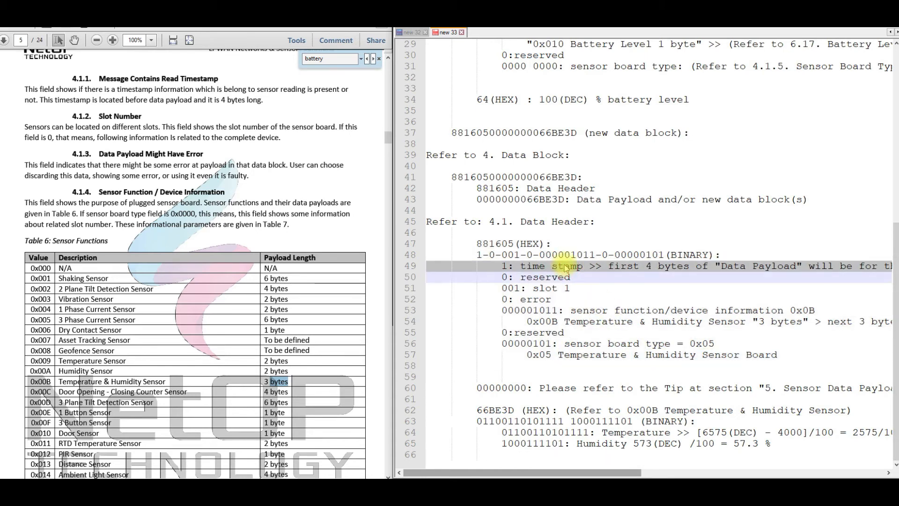
double_click(534, 332)
scroll(238, 279, "up", 10)
scroll(238, 279, "up", 10)
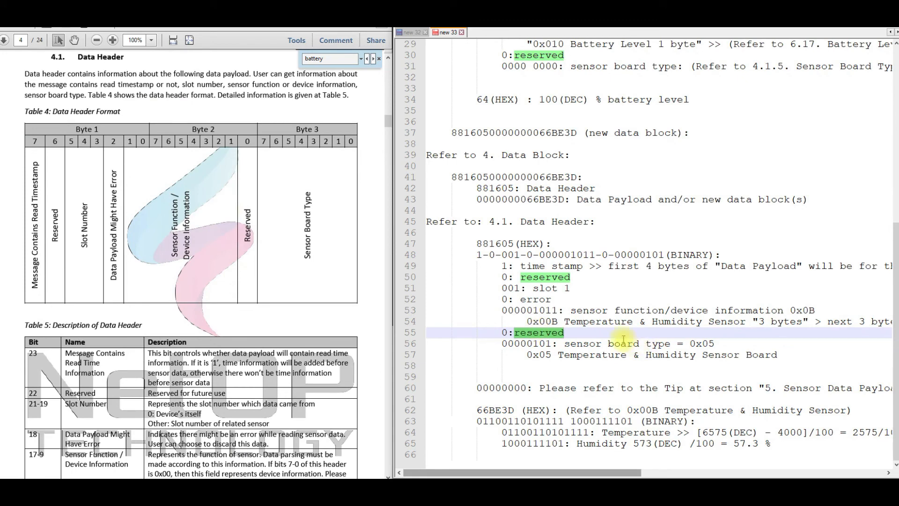
double_click(584, 344)
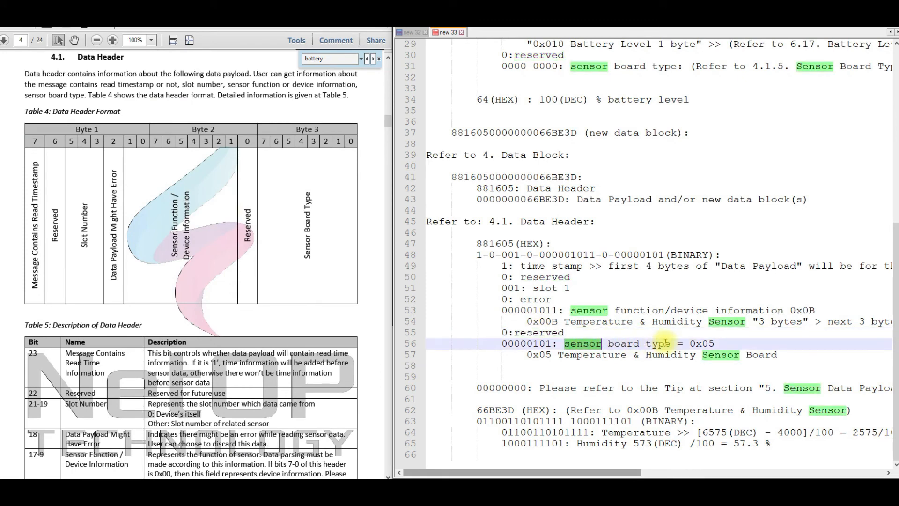
left_click(712, 343)
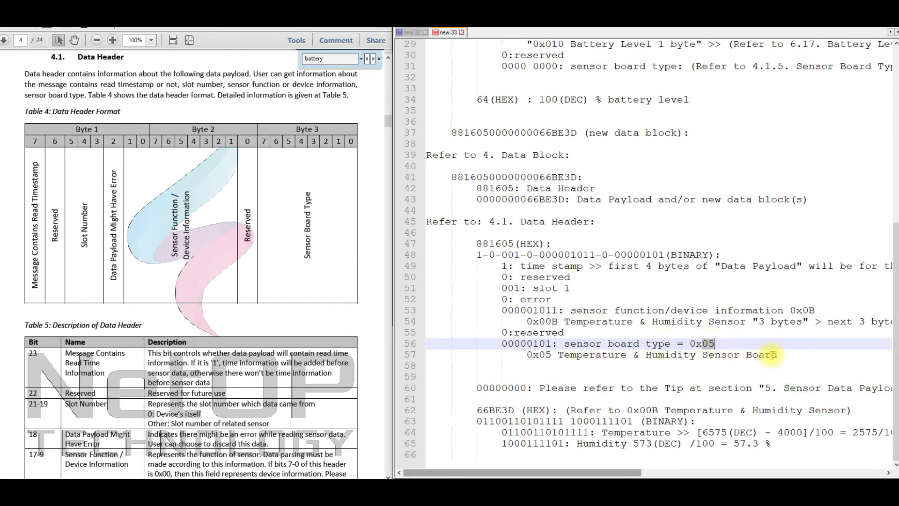
left_click_drag(777, 354, 429, 219)
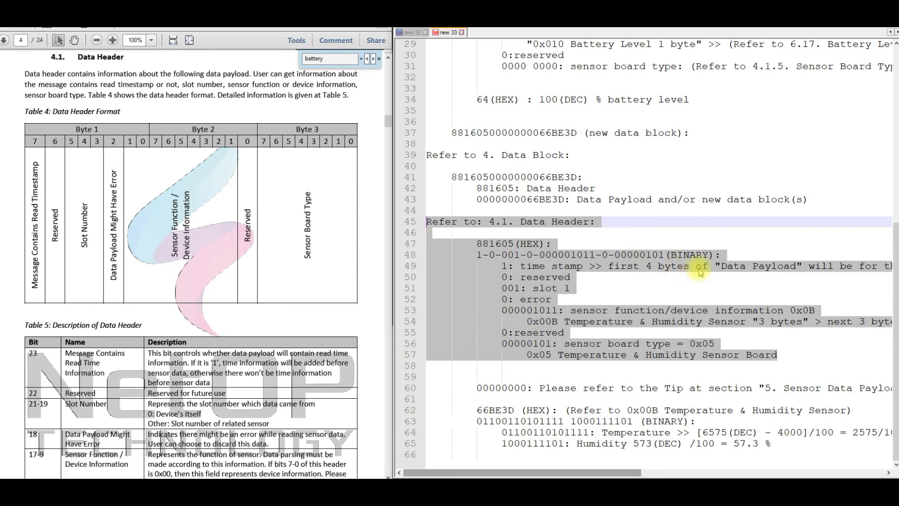
Step: Identify the 4-byte time stamp 00000000 and the 3-byte sensor data 66BE3D within the payload, using the notes' header details
double_click(503, 199)
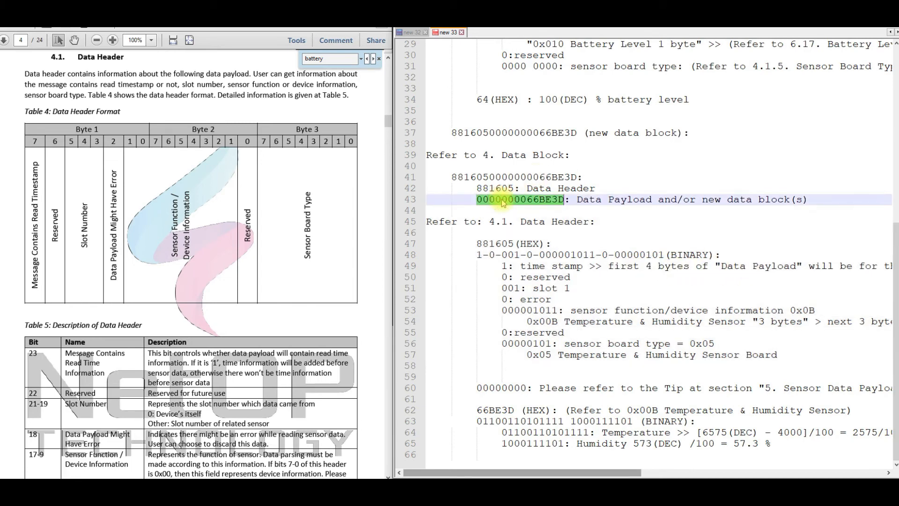
double_click(534, 266)
left_click_drag(554, 266, 578, 270)
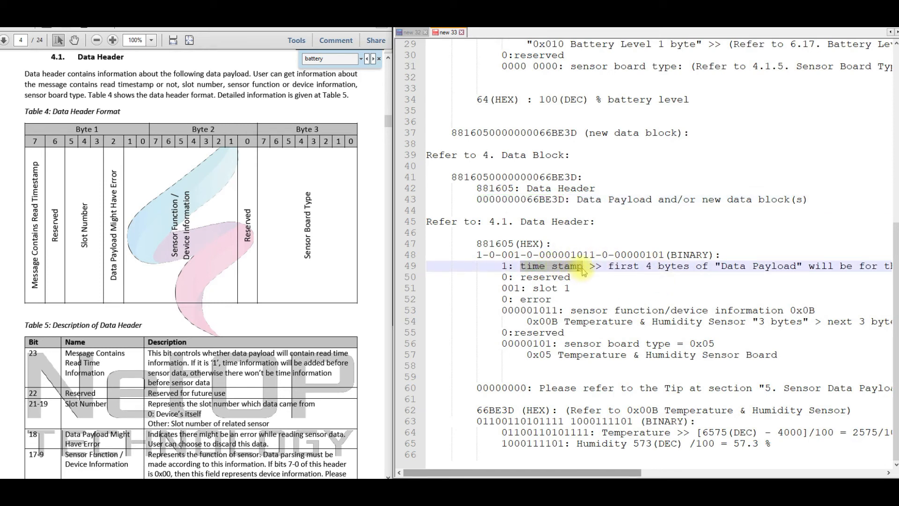
left_click_drag(758, 322, 802, 323)
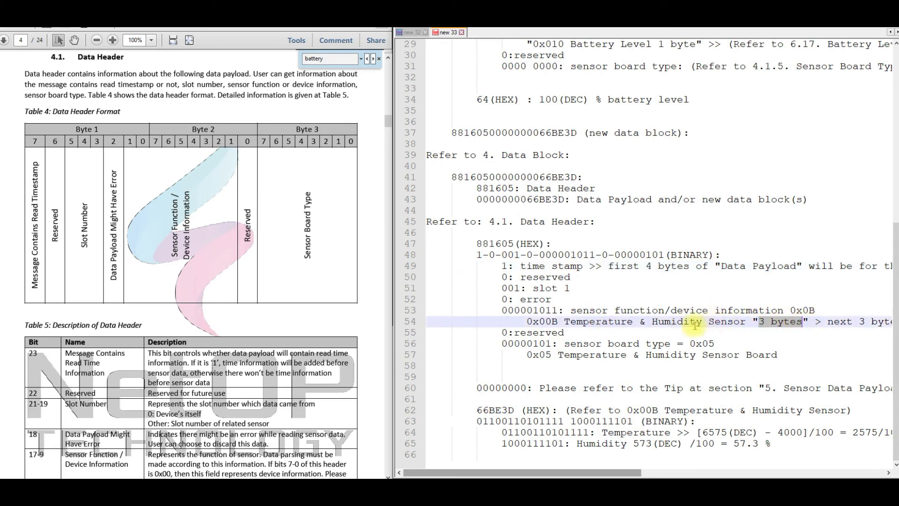
double_click(511, 200)
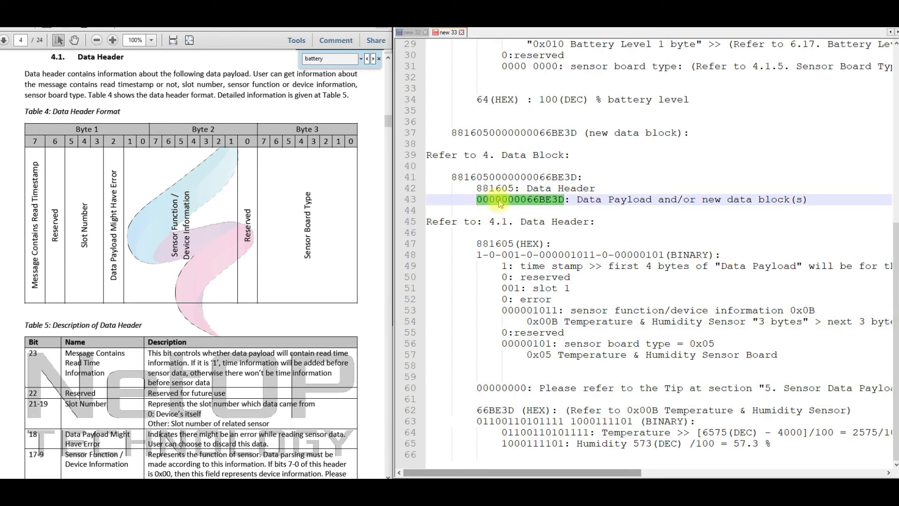
double_click(509, 388)
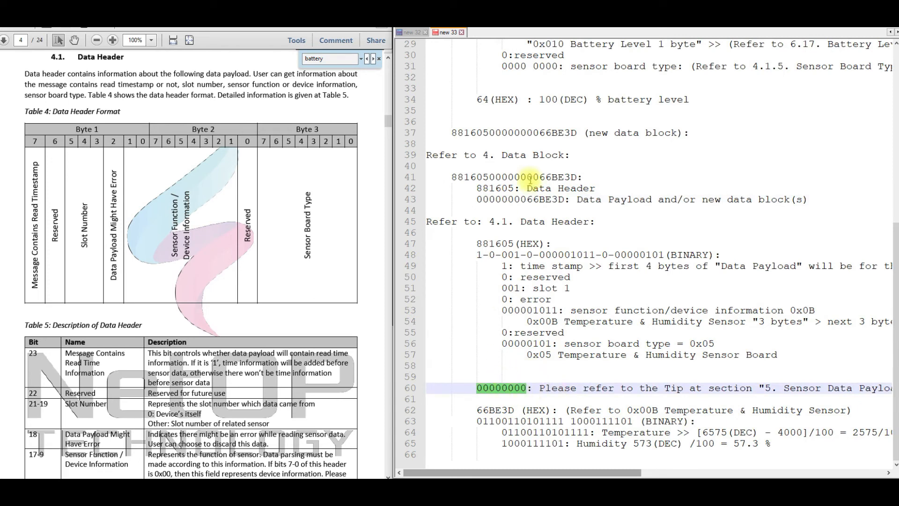
left_click(525, 200)
left_click_drag(525, 200, 564, 200)
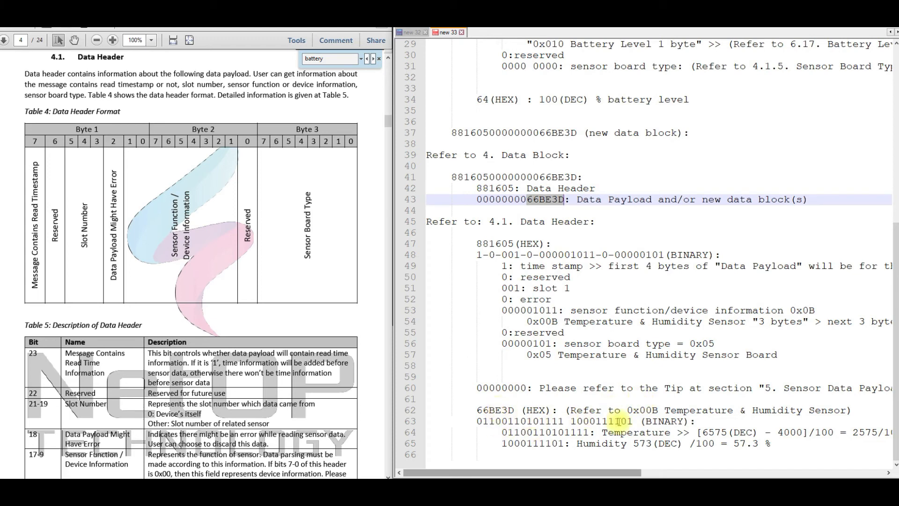
Step: Search the protocol document for 0x00B, copied from the notes, and go to section 5.11 Temperature & Humidity Sensor
double_click(702, 411)
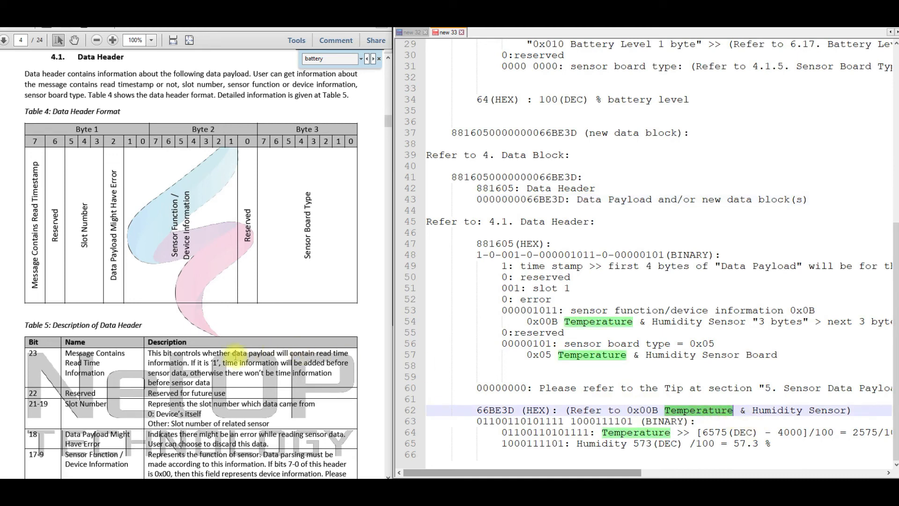
left_click_drag(625, 409, 657, 406)
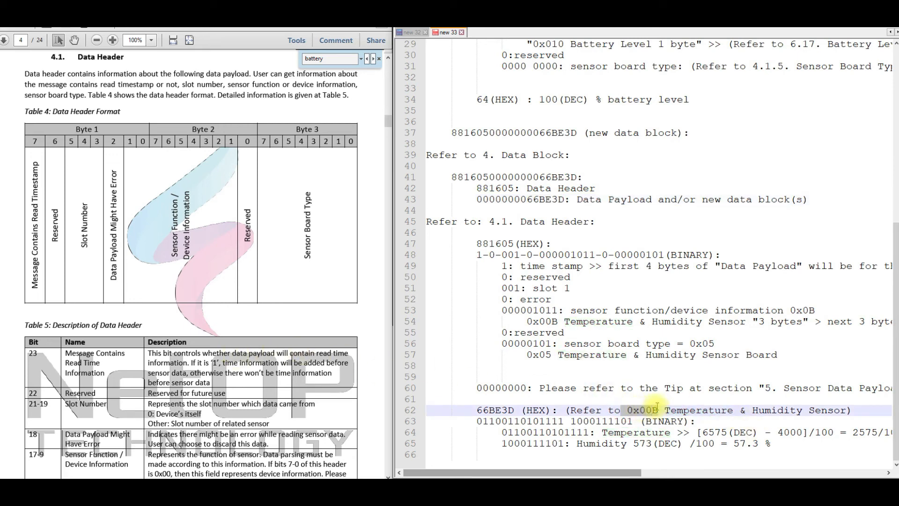
key("ctrl+c")
left_click(193, 322)
key("ctrl+f")
key("ctrl+v")
key("Return")
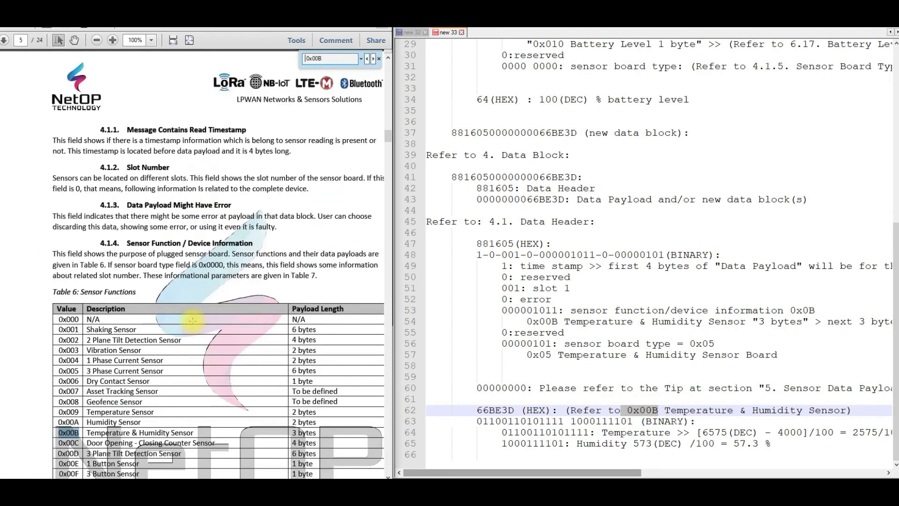
key("Return")
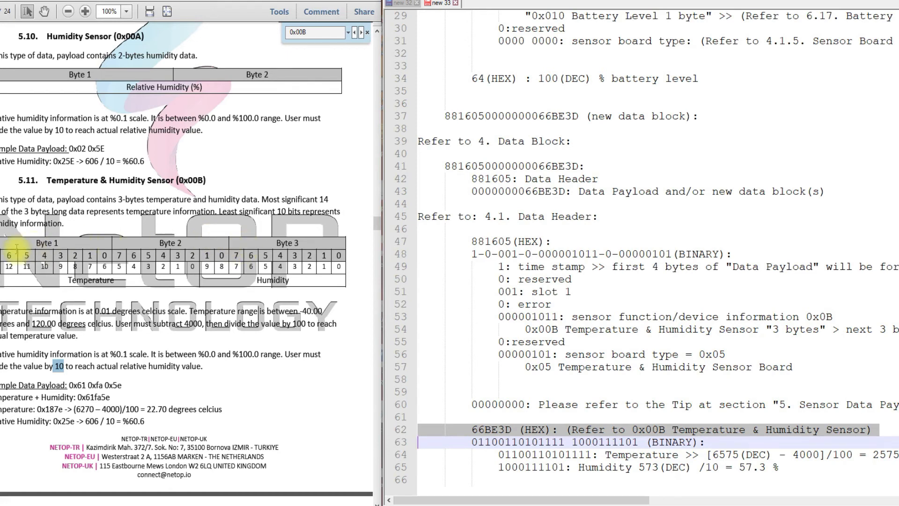
Step: Match section 5.11's temperature and humidity bit ranges to the notes' binary values, and examine the temperature conversion rule
left_click_drag(8, 251, 193, 255)
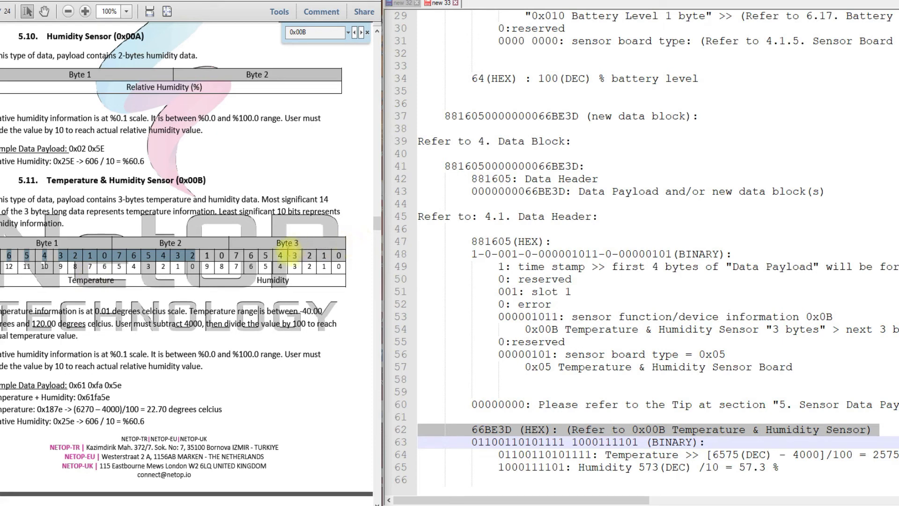
left_click(265, 262)
left_click_drag(206, 255, 356, 238)
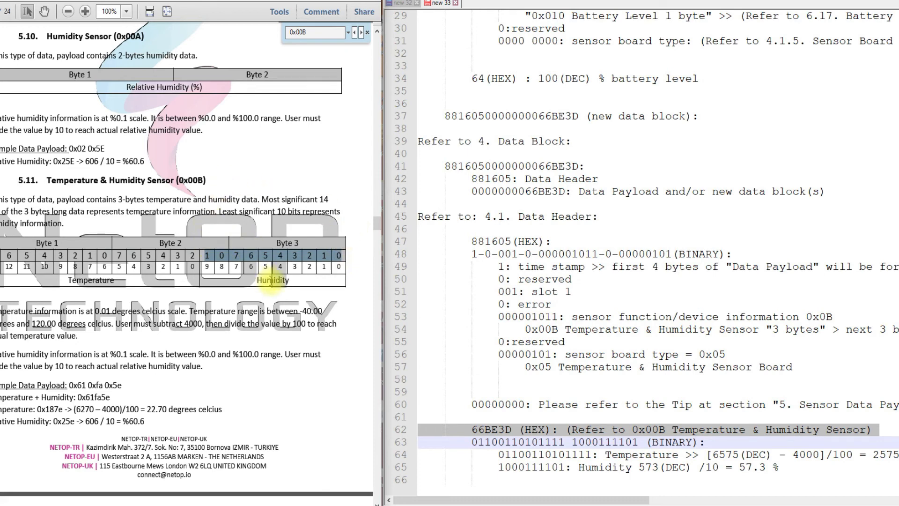
double_click(515, 442)
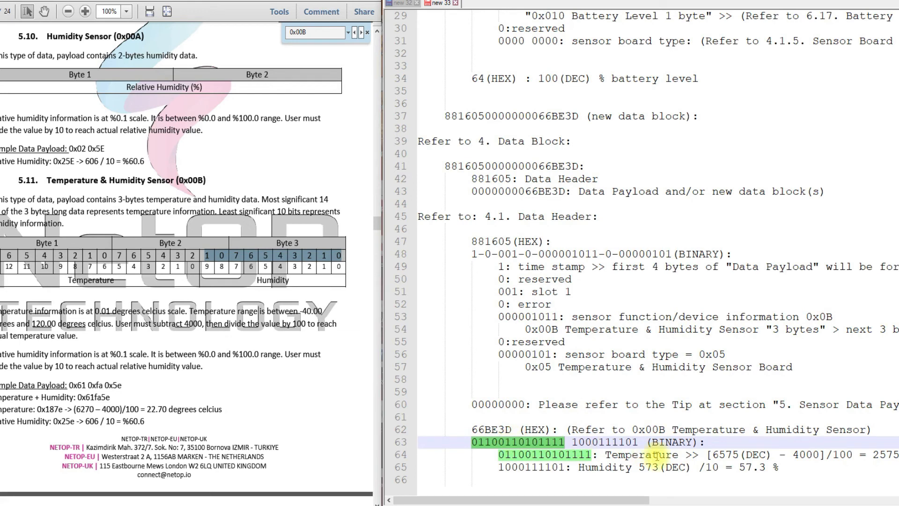
double_click(610, 443)
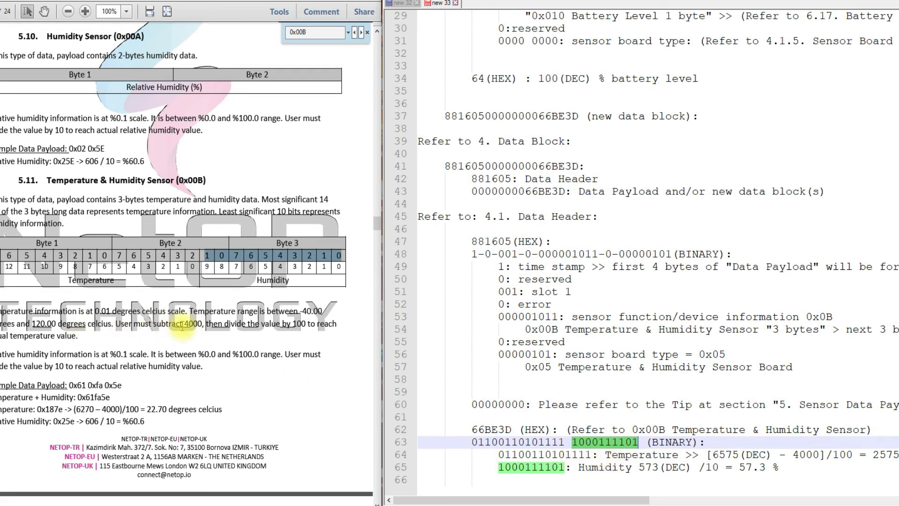
left_click_drag(183, 324, 195, 324)
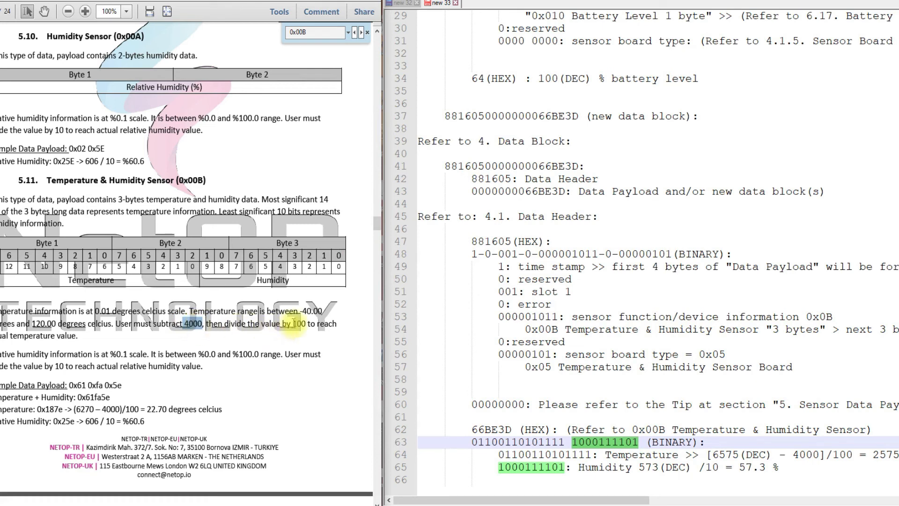
left_click_drag(283, 324, 306, 331)
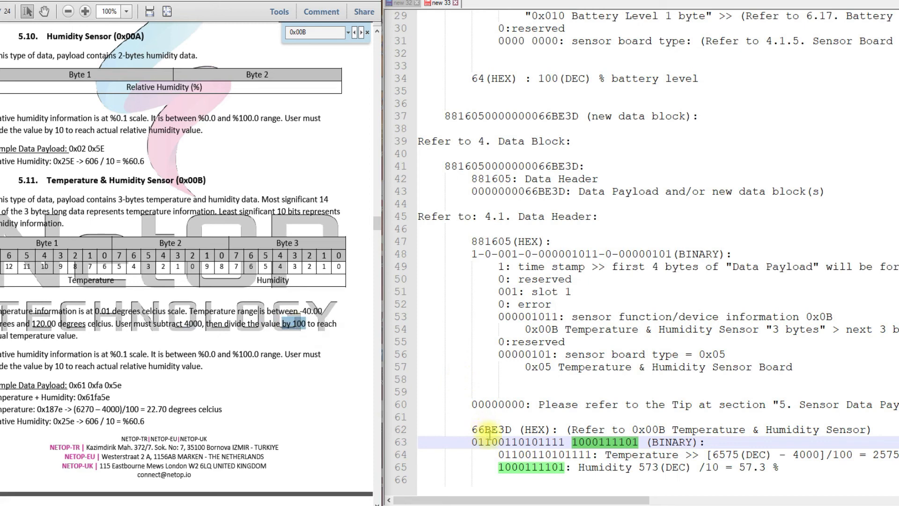
double_click(534, 454)
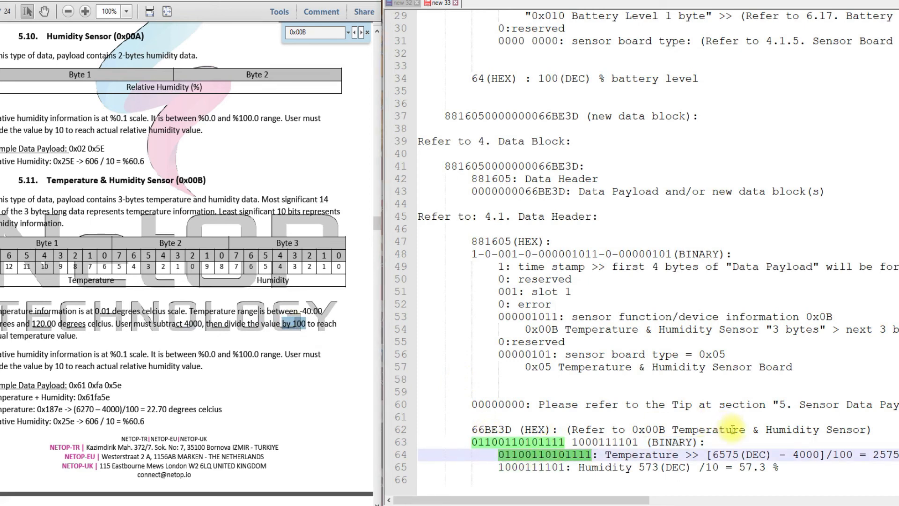
double_click(723, 455)
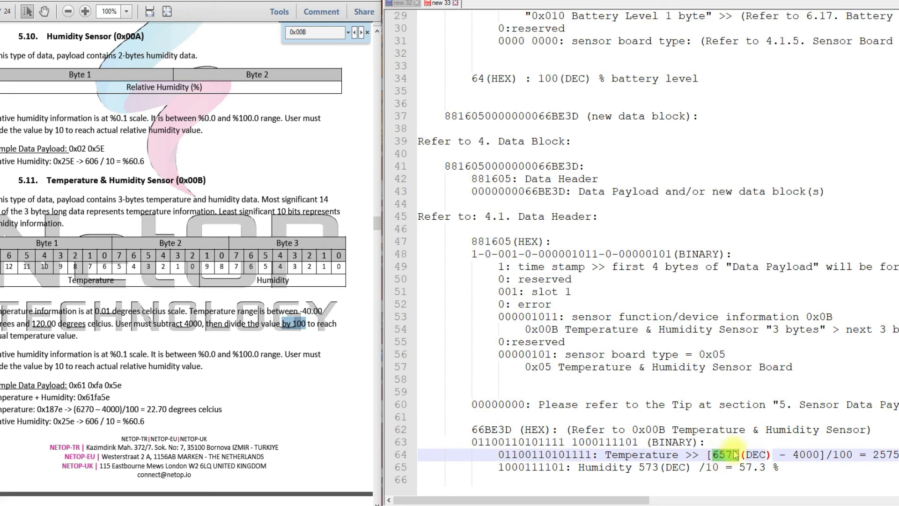
left_click_drag(627, 500, 673, 500)
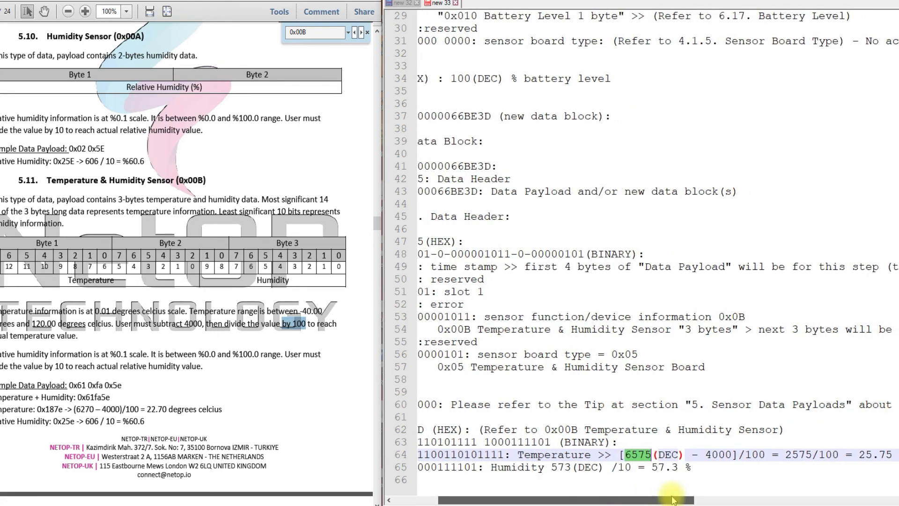
double_click(723, 455)
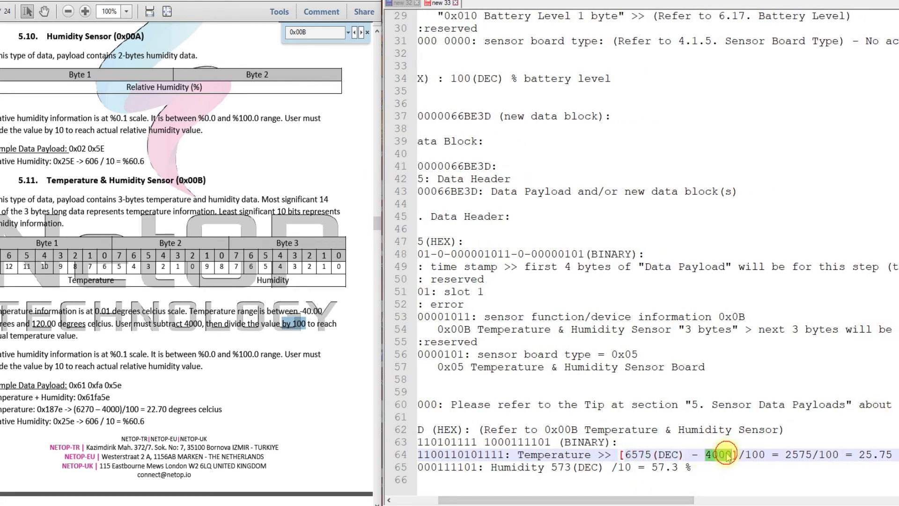
double_click(755, 454)
left_click_drag(660, 500, 719, 502)
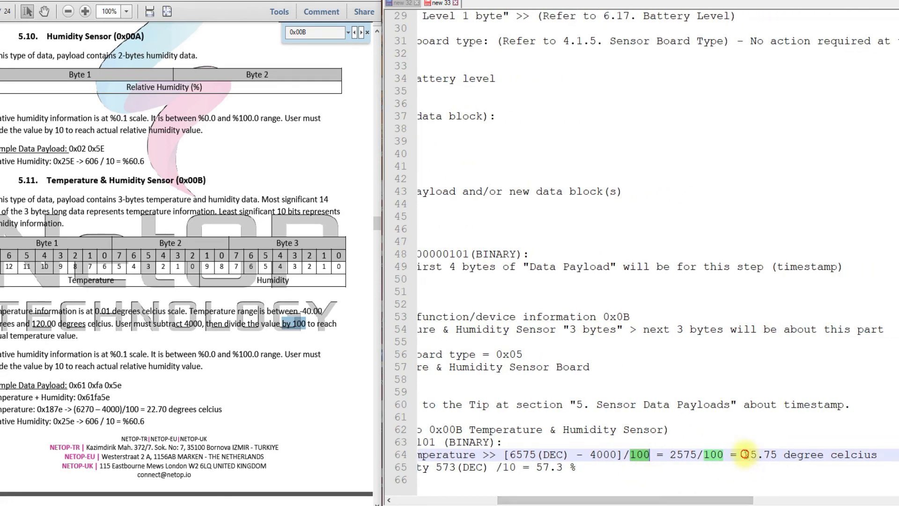
left_click_drag(744, 455, 770, 454)
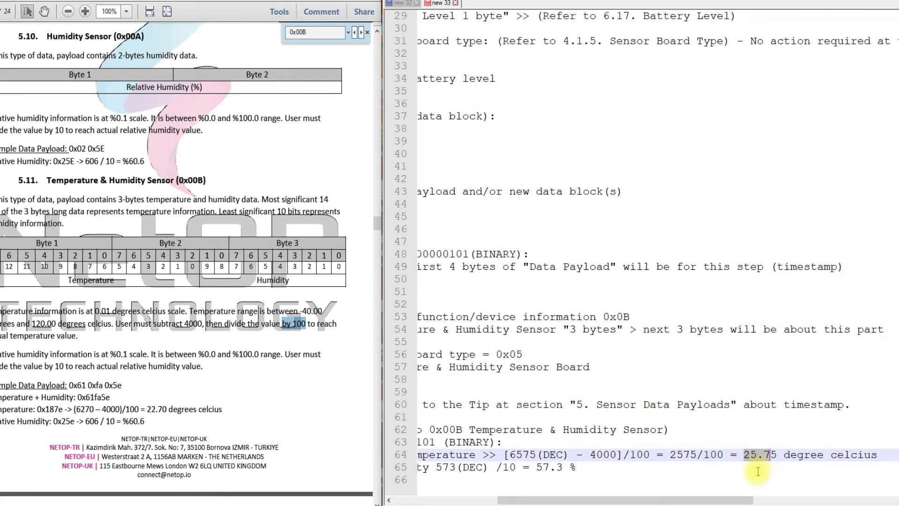
left_click(782, 464)
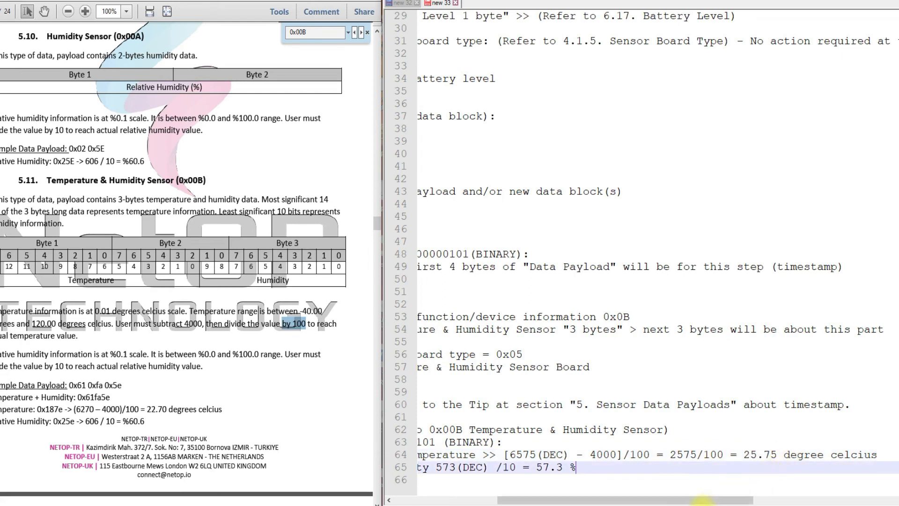
left_click_drag(685, 500, 581, 500)
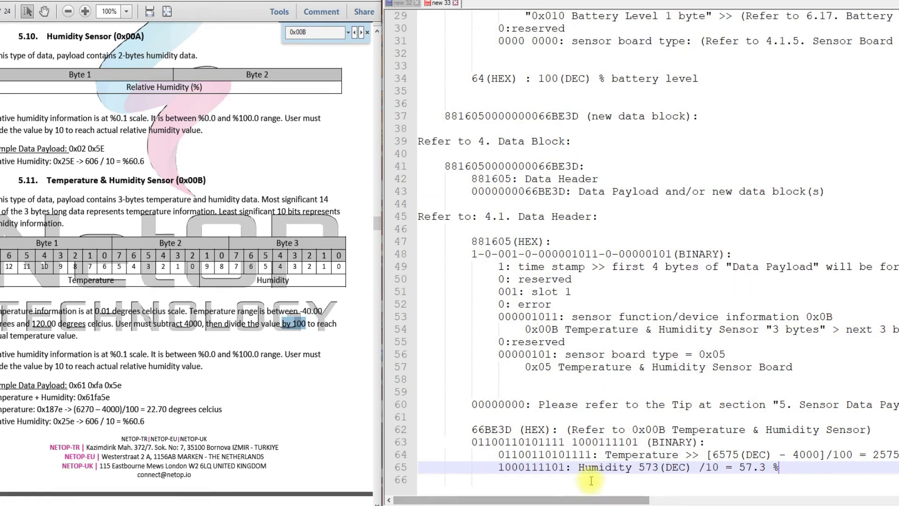
double_click(599, 468)
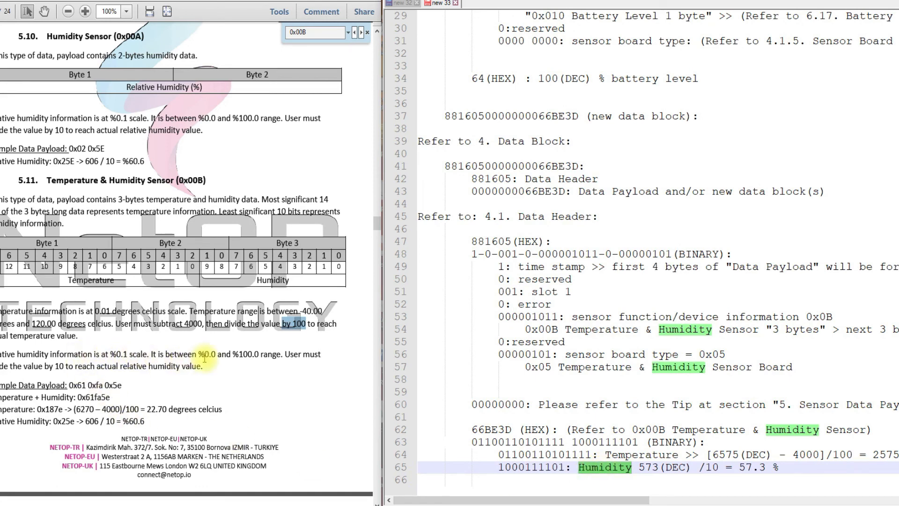
left_click_drag(44, 365, 75, 365)
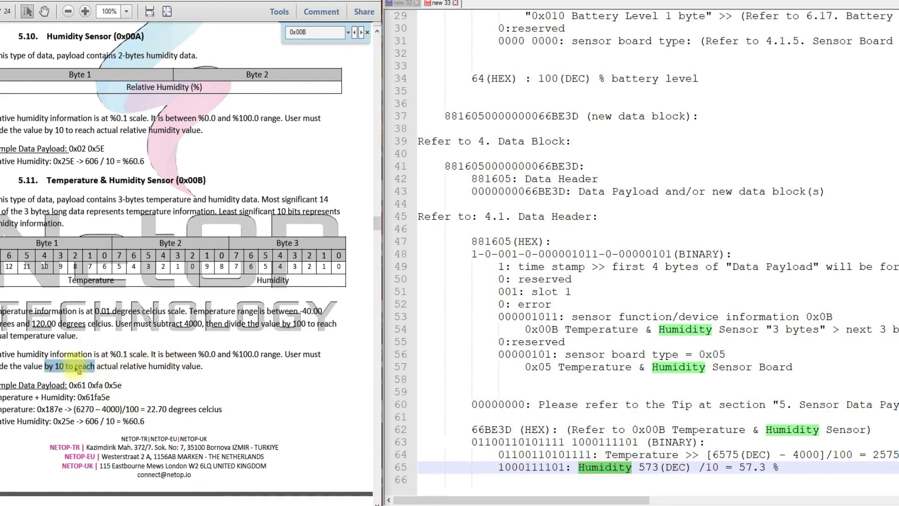
double_click(536, 467)
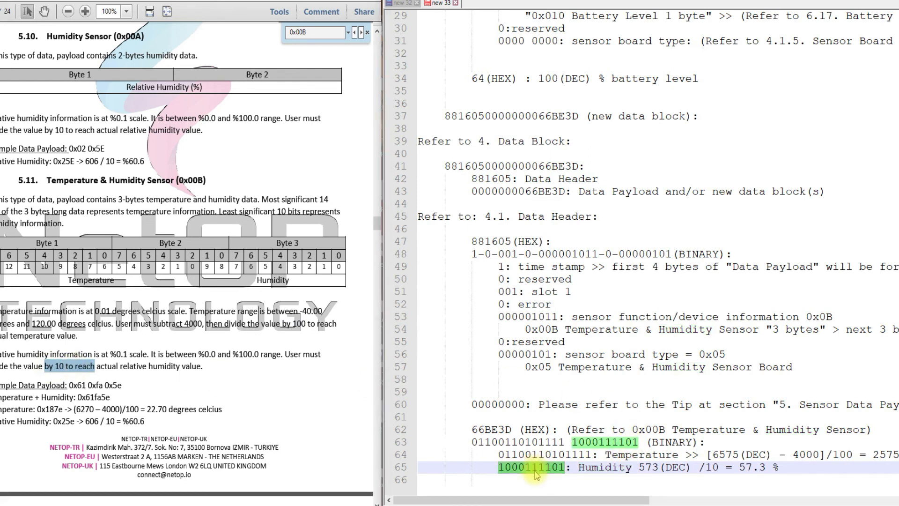
double_click(649, 467)
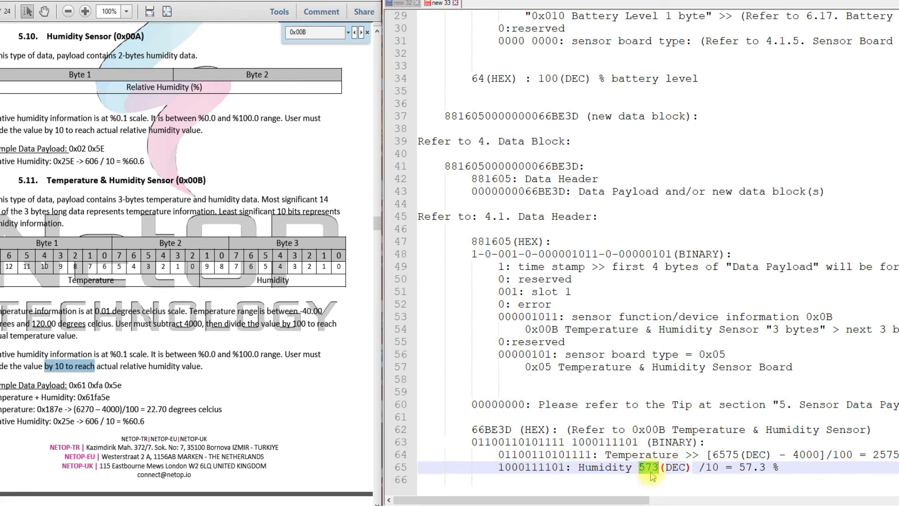
double_click(711, 467)
double_click(746, 467)
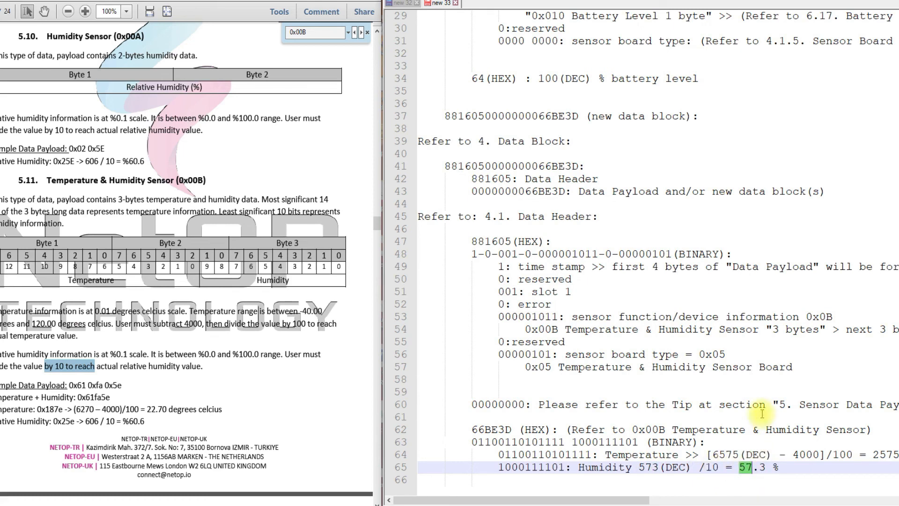
left_click(727, 406)
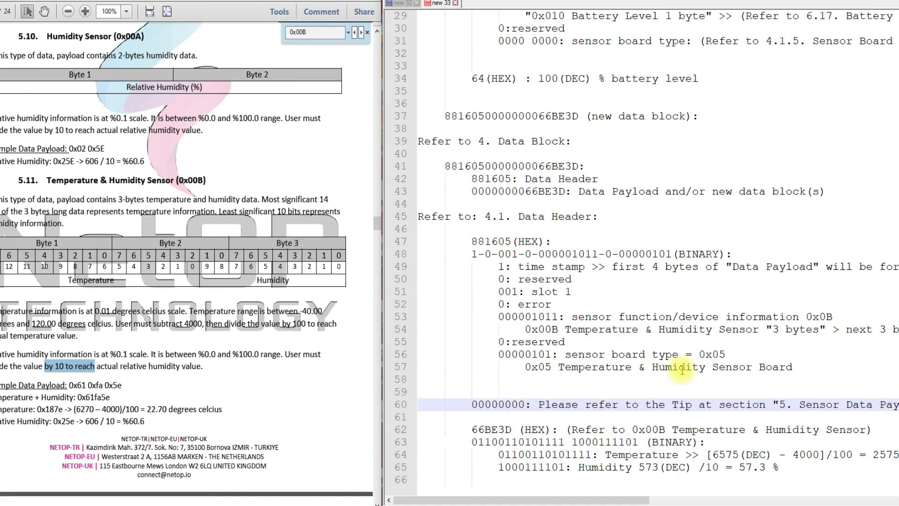
Step: Review the notes' full message breakdown from the raw data down, highlighting the final battery level, temperature and humidity results
scroll(686, 356, "up", 9)
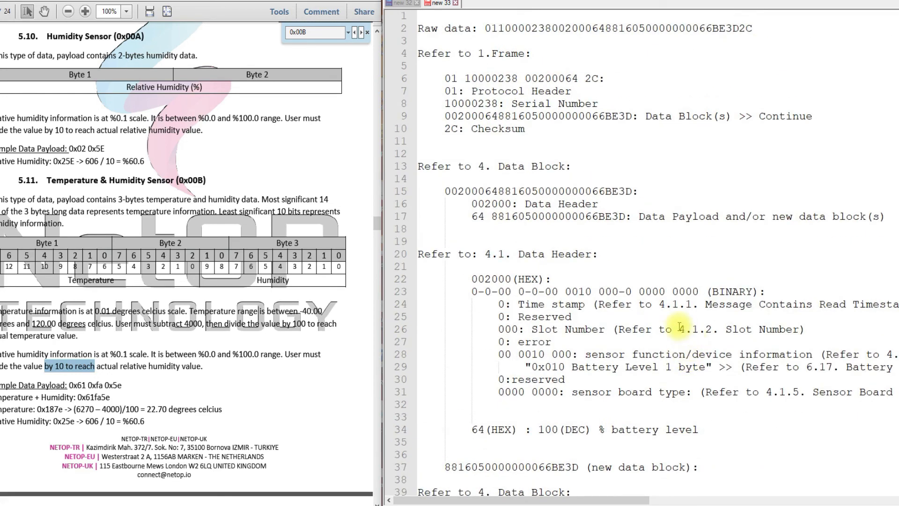
scroll(578, 211, "down", 2)
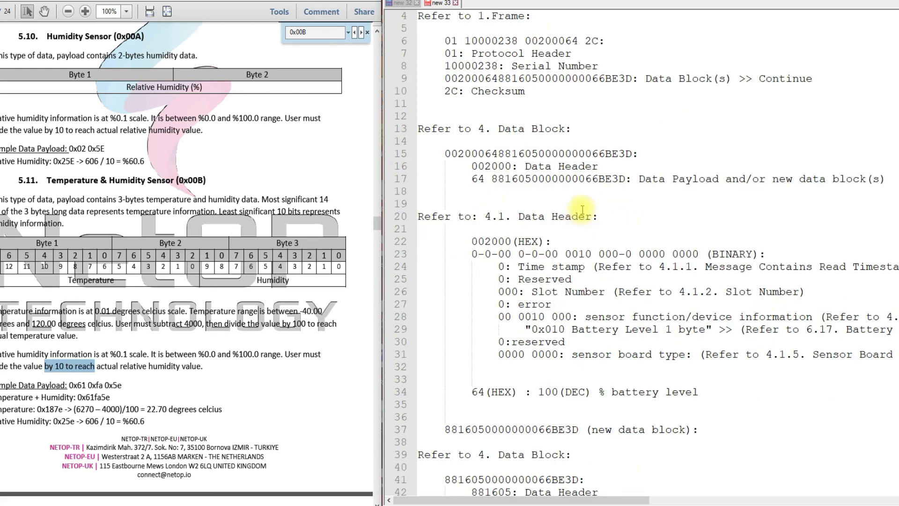
left_click_drag(470, 354, 706, 352)
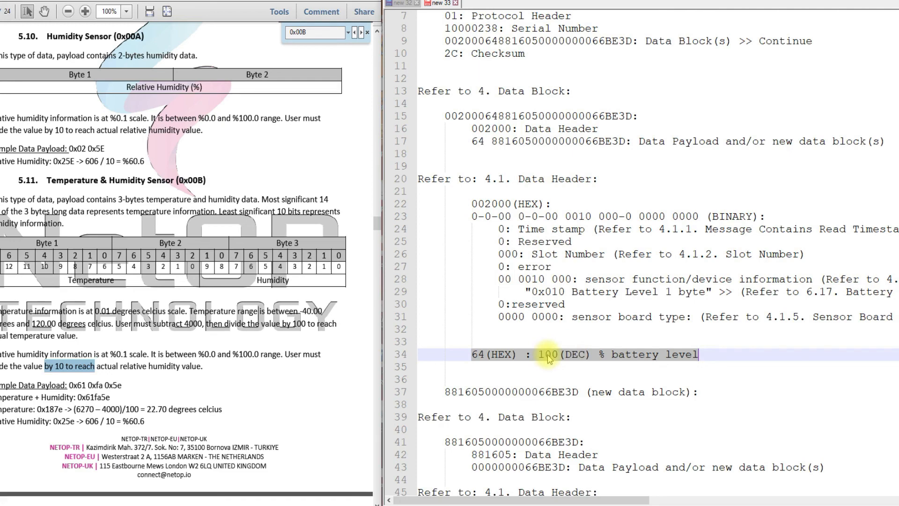
scroll(562, 328, "down", 4)
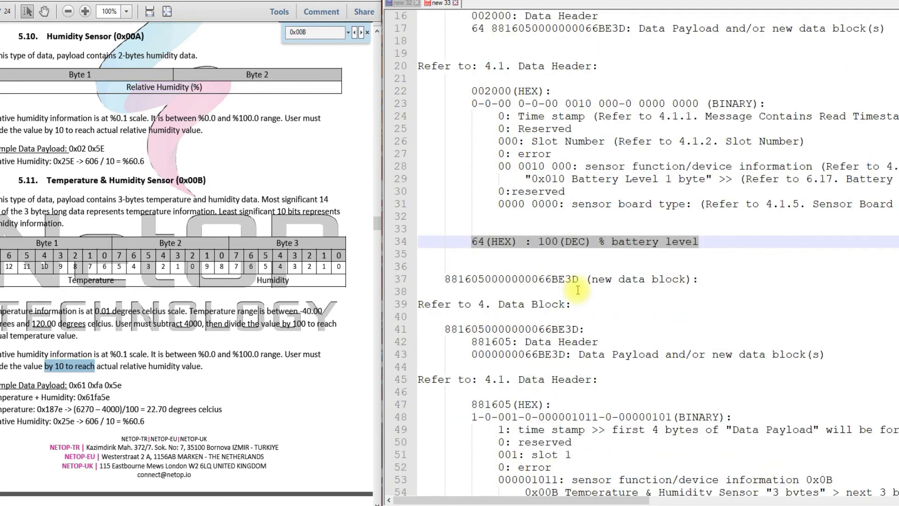
scroll(578, 289, "down", 3)
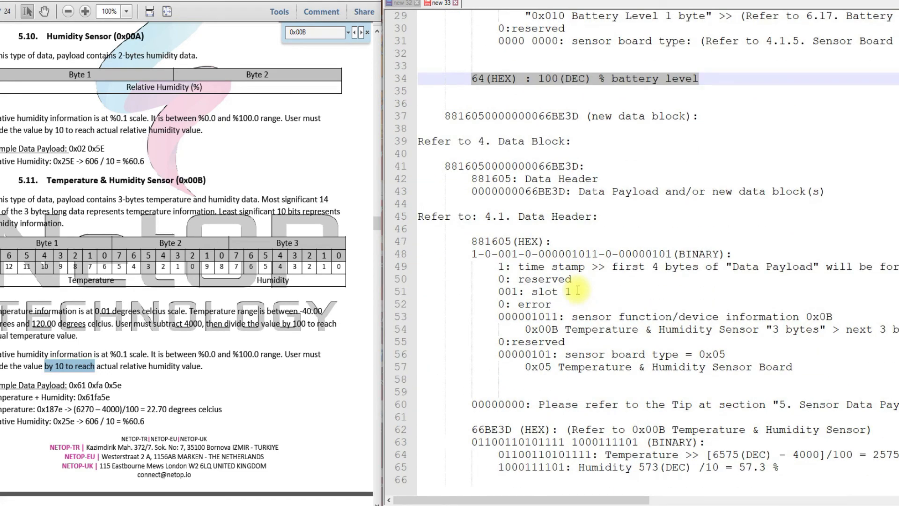
left_click_drag(543, 499, 694, 499)
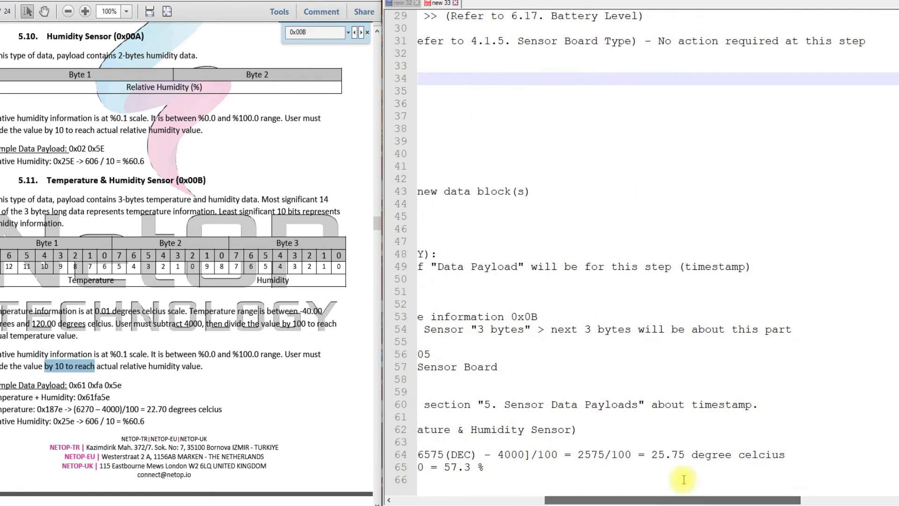
left_click_drag(652, 453, 684, 454)
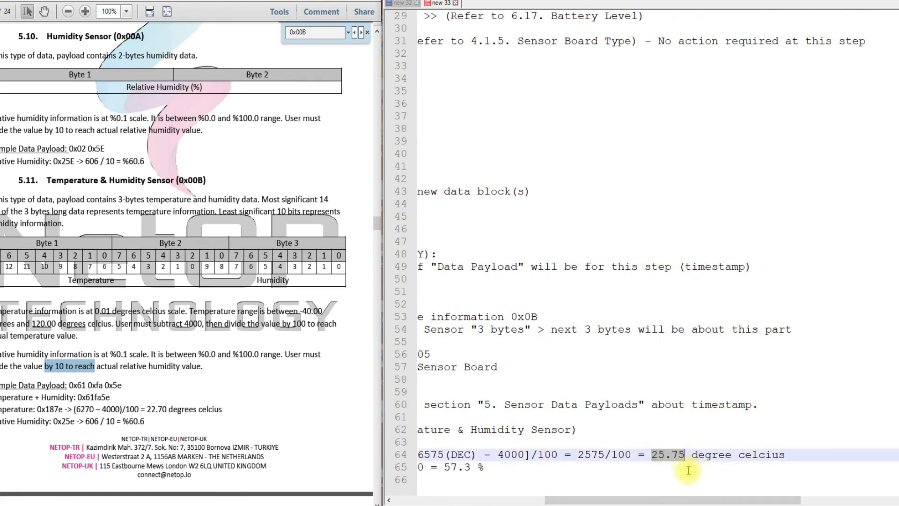
scroll(663, 499, "left", 5)
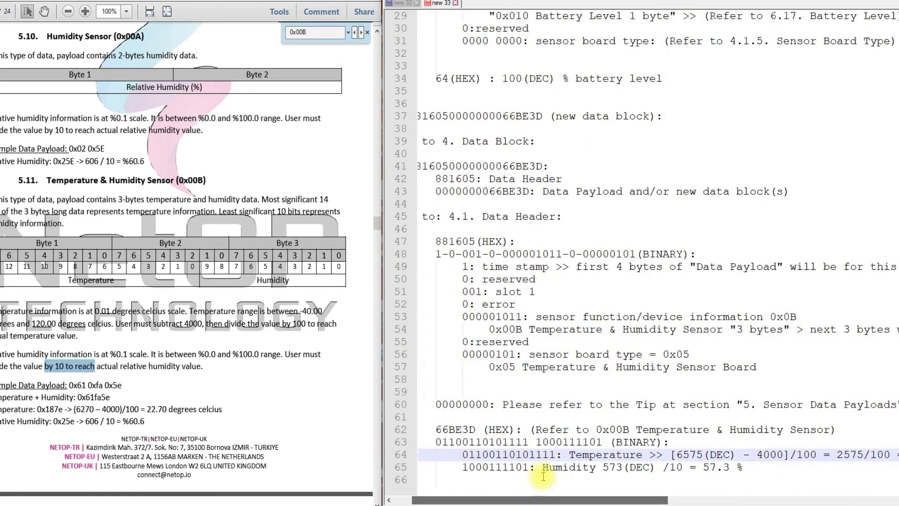
left_click_drag(703, 467, 730, 477)
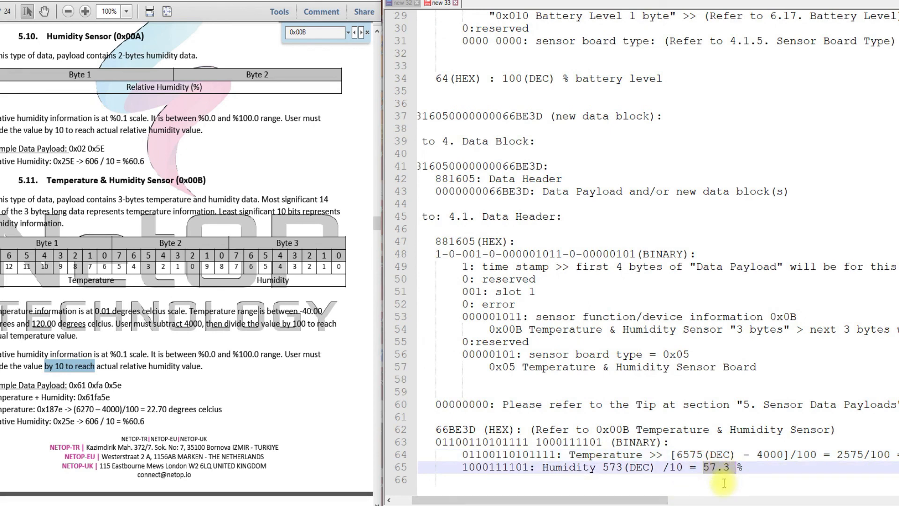